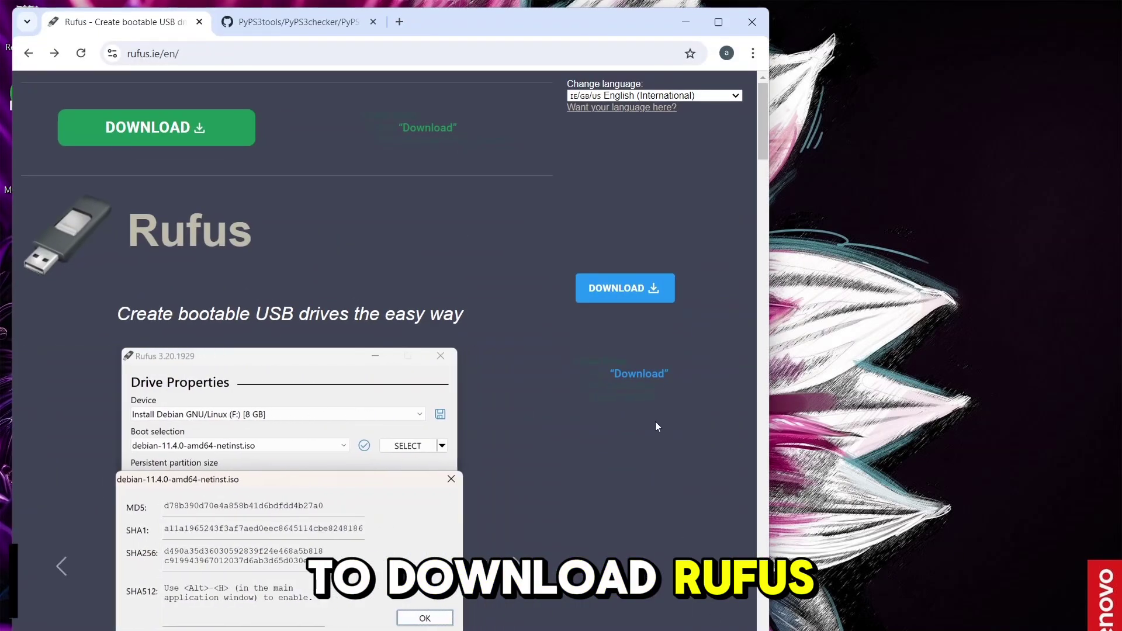
Step: Download the standard Windows x64 release rufus-4.5.exe and place the file on the desktop
scroll(616, 391, "down", 10)
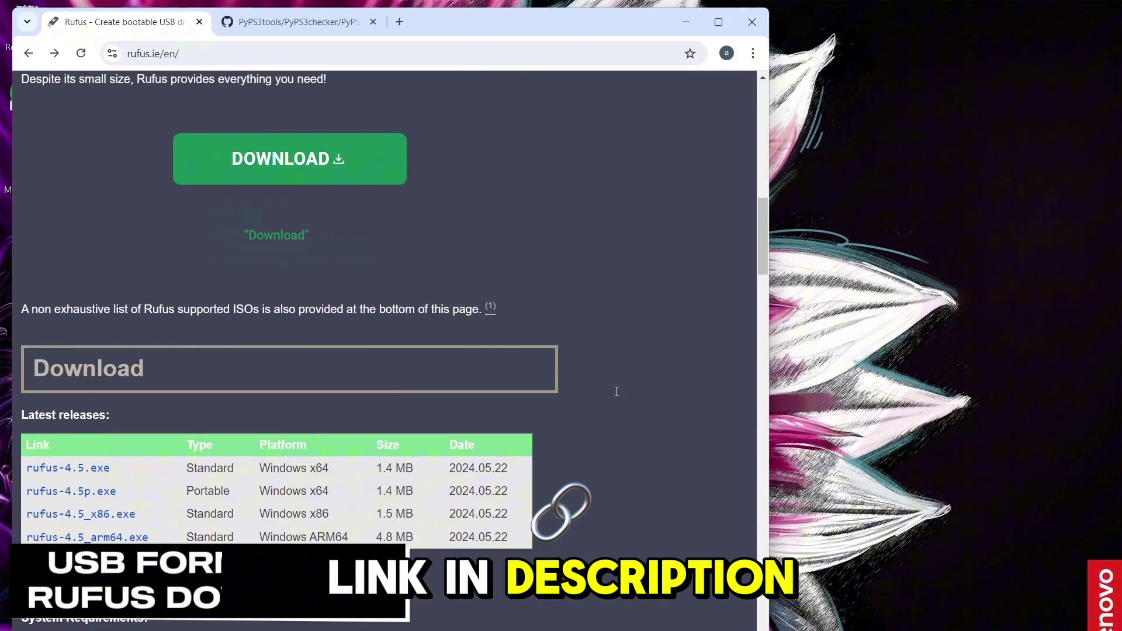
scroll(616, 391, "down", 4)
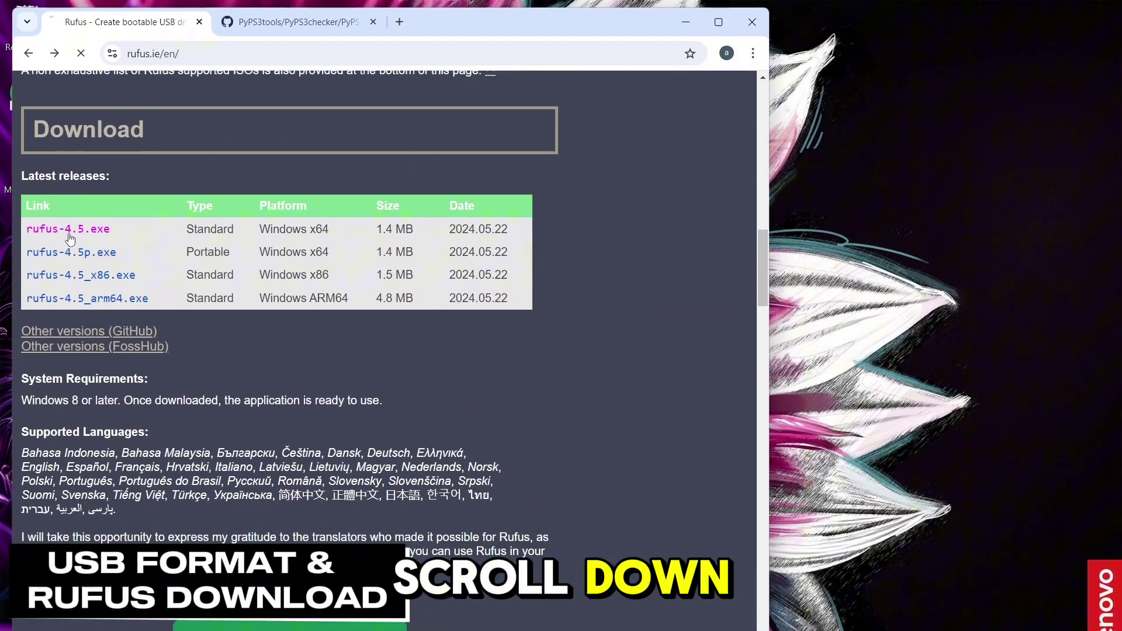
left_click(700, 53)
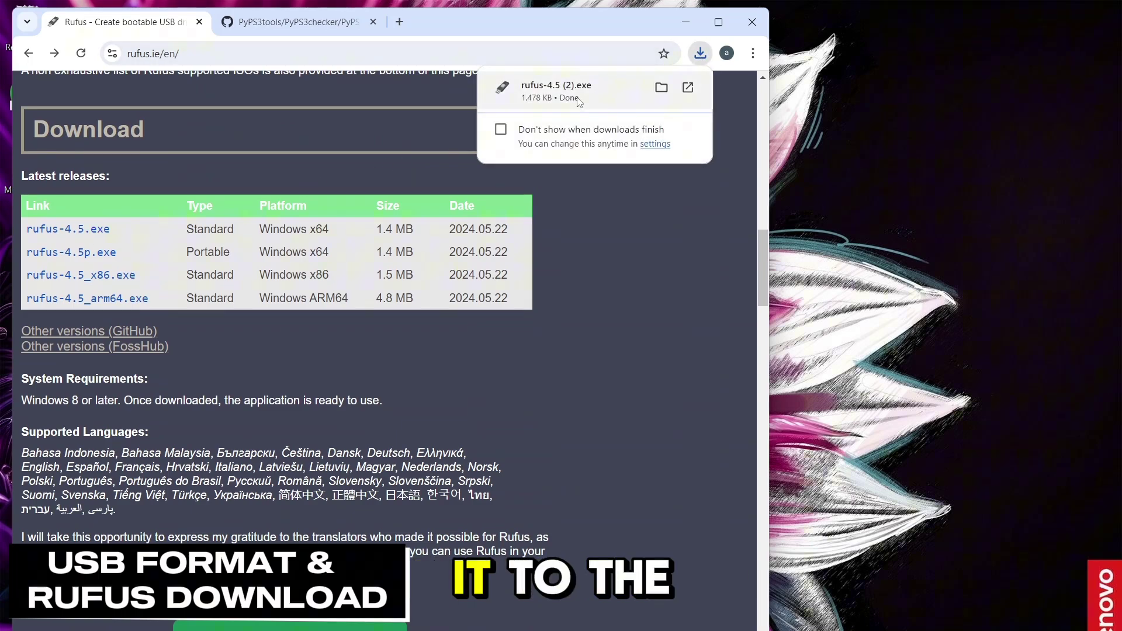
left_click_drag(921, 194, 920, 194)
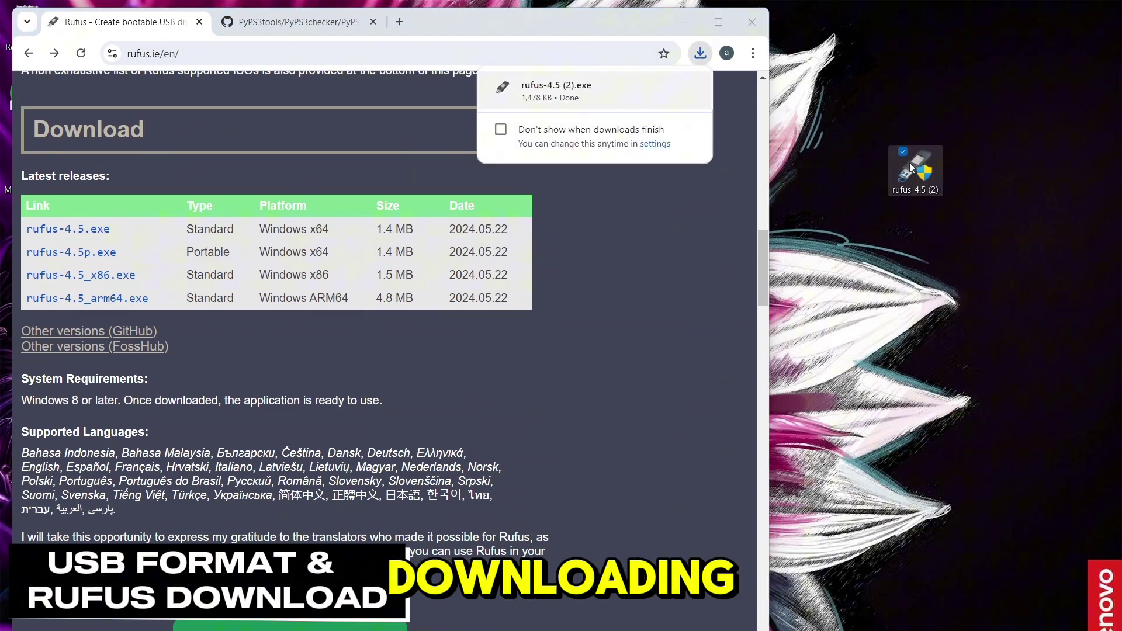
Step: Launch the downloaded Rufus application and allow it to check for updates online
double_click(909, 163)
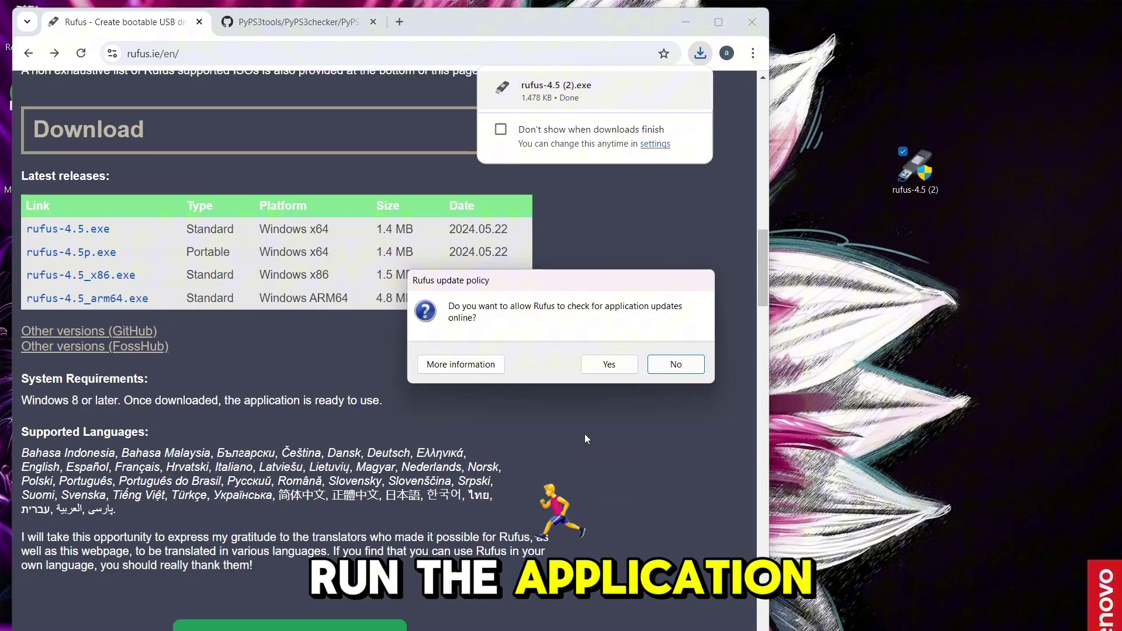
left_click(609, 364)
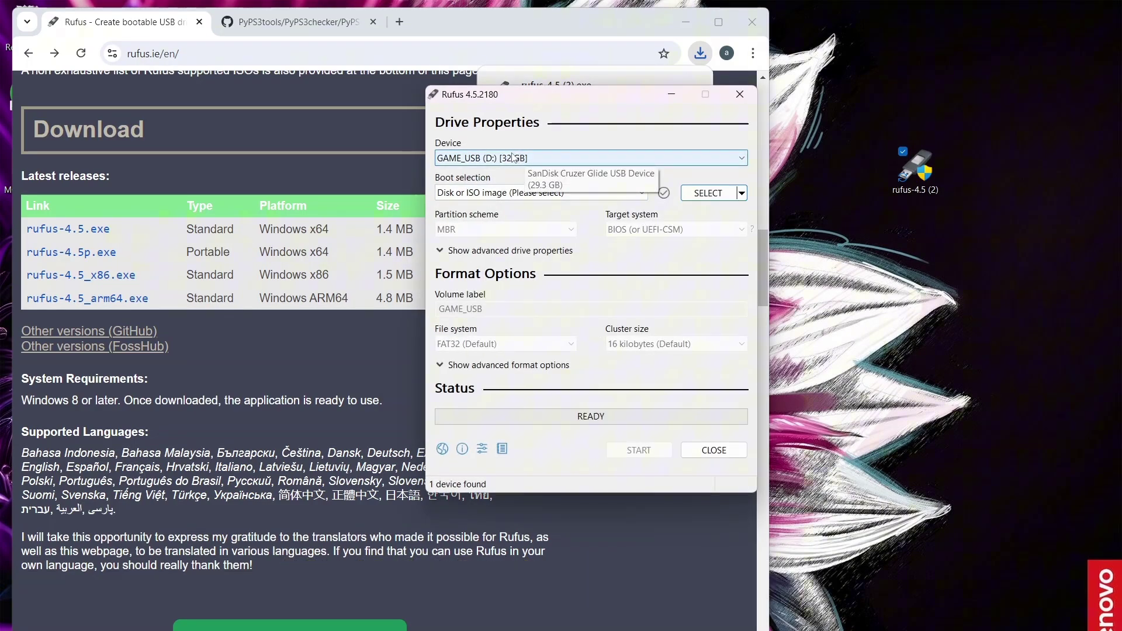
Step: Format the GAME_USB drive with MS-DOS as boot selection, accepting the diskcopy.dll download and the destruction of all data
left_click(510, 196)
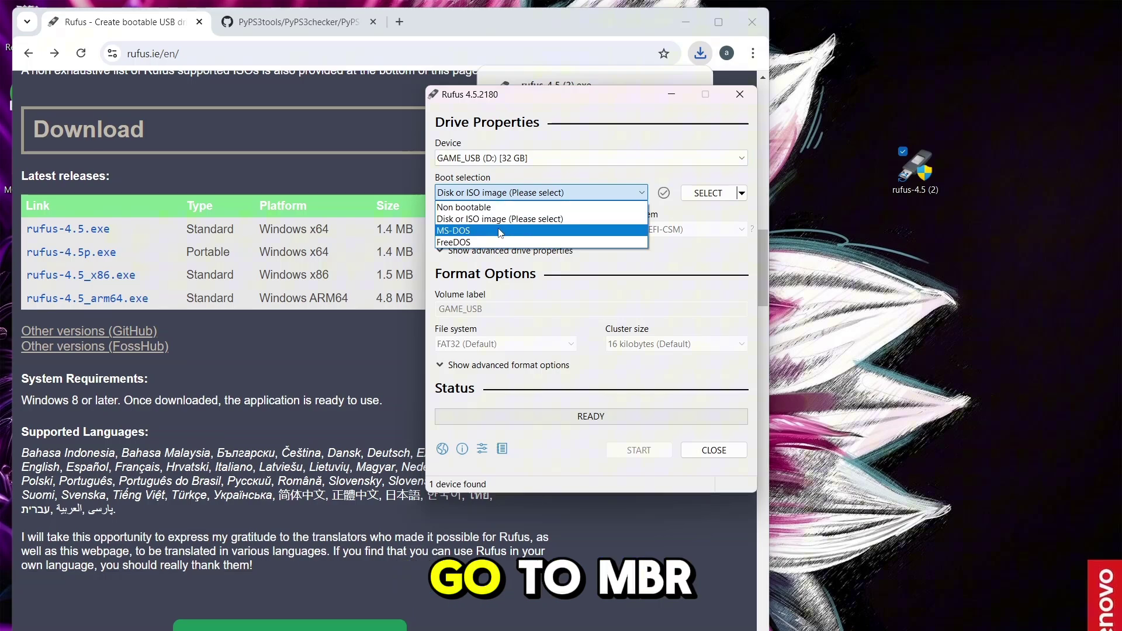
left_click(500, 231)
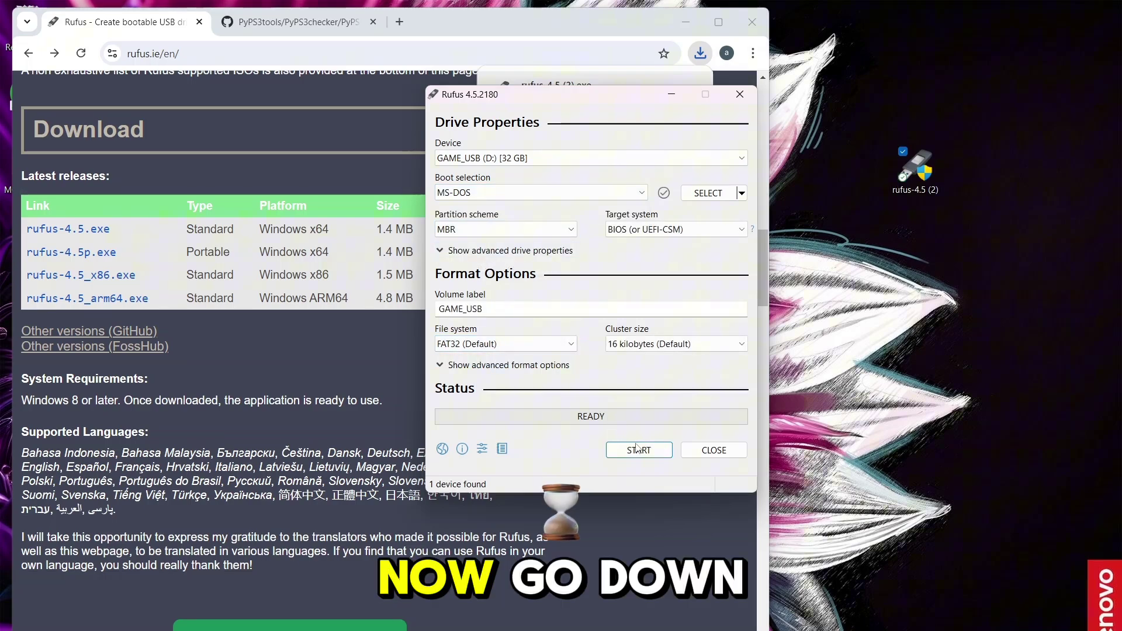
left_click(640, 451)
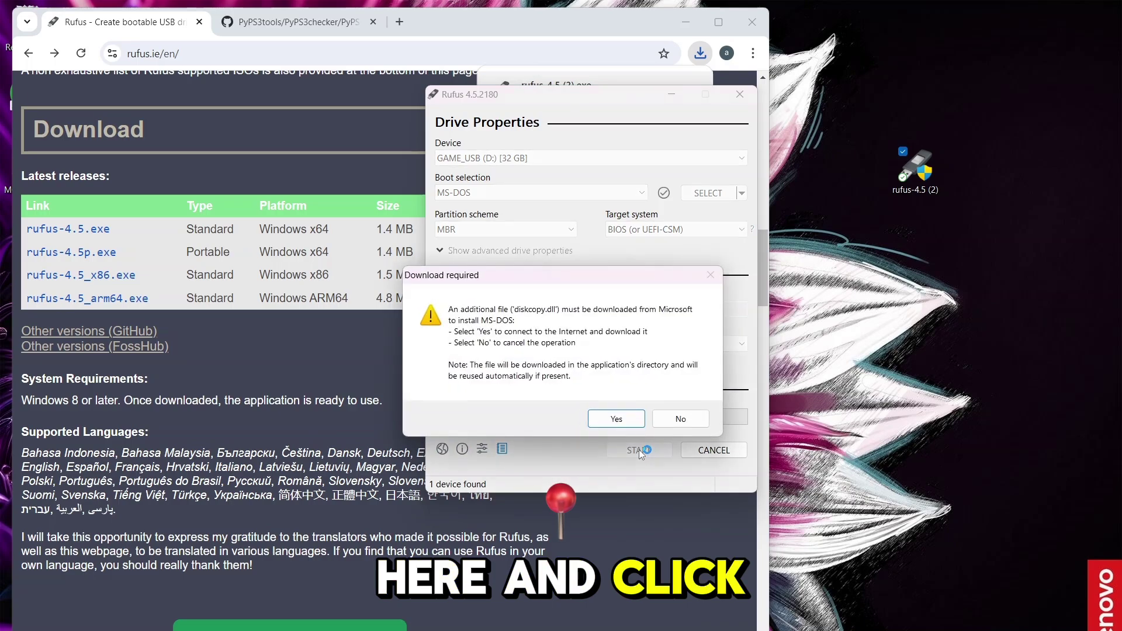
left_click(614, 419)
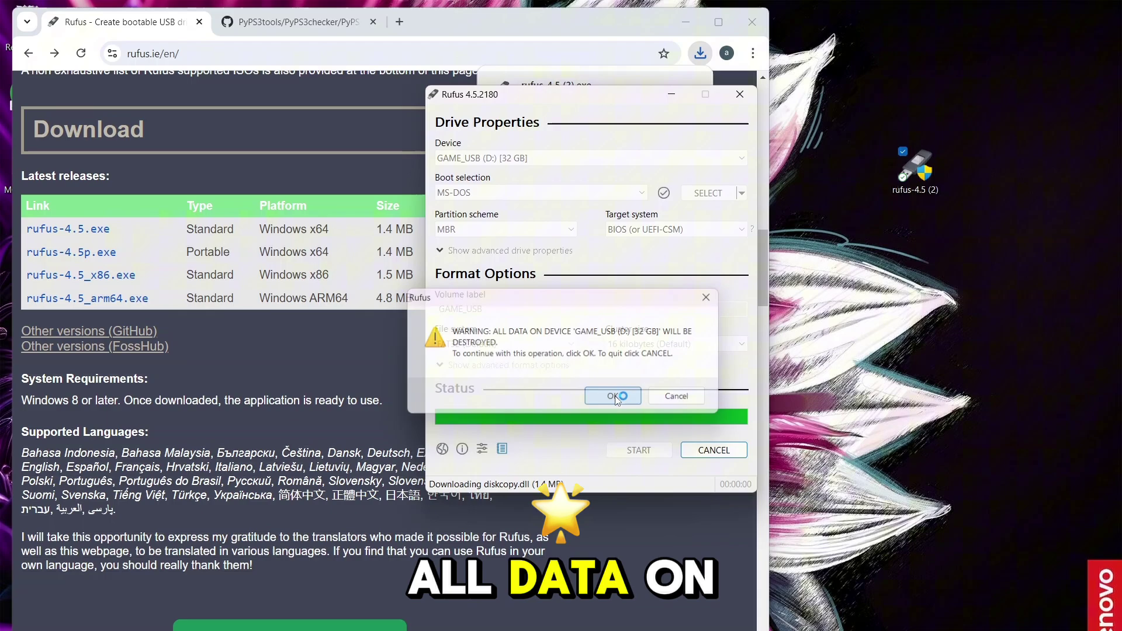
left_click(615, 397)
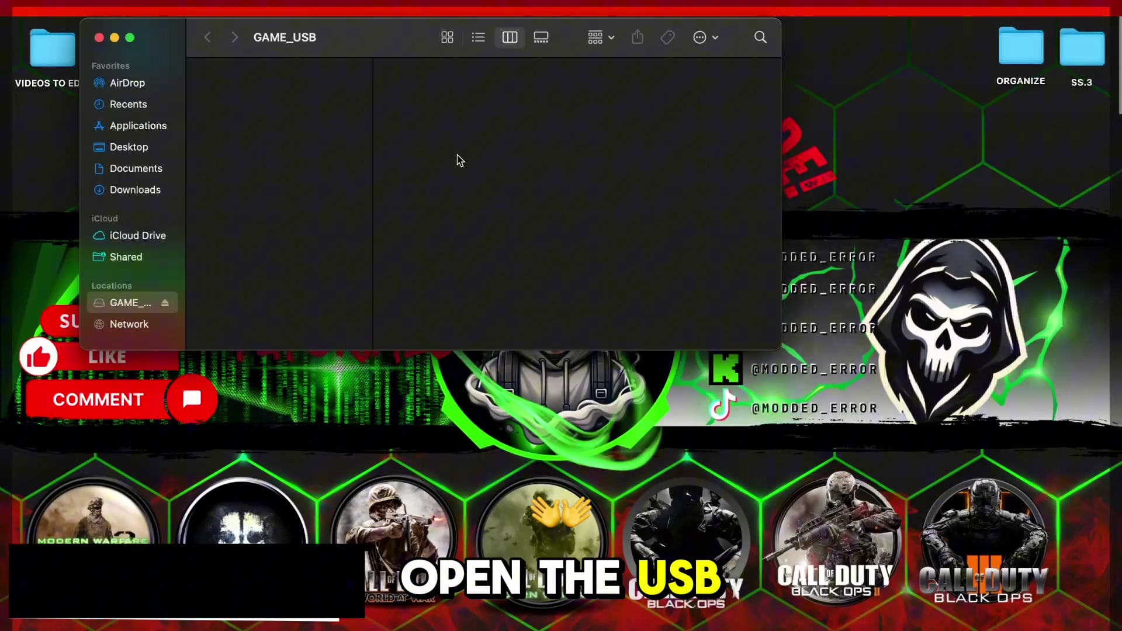
Step: Create a PS3 folder on the GAME_USB drive with an UPDATE folder inside it
right_click(289, 127)
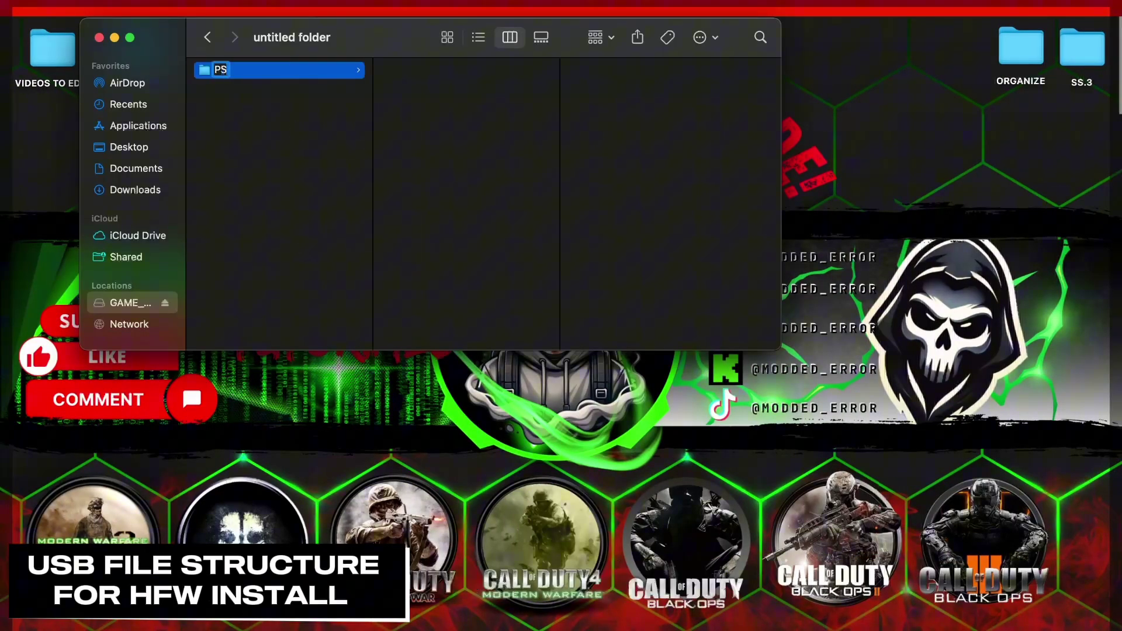
right_click(456, 87)
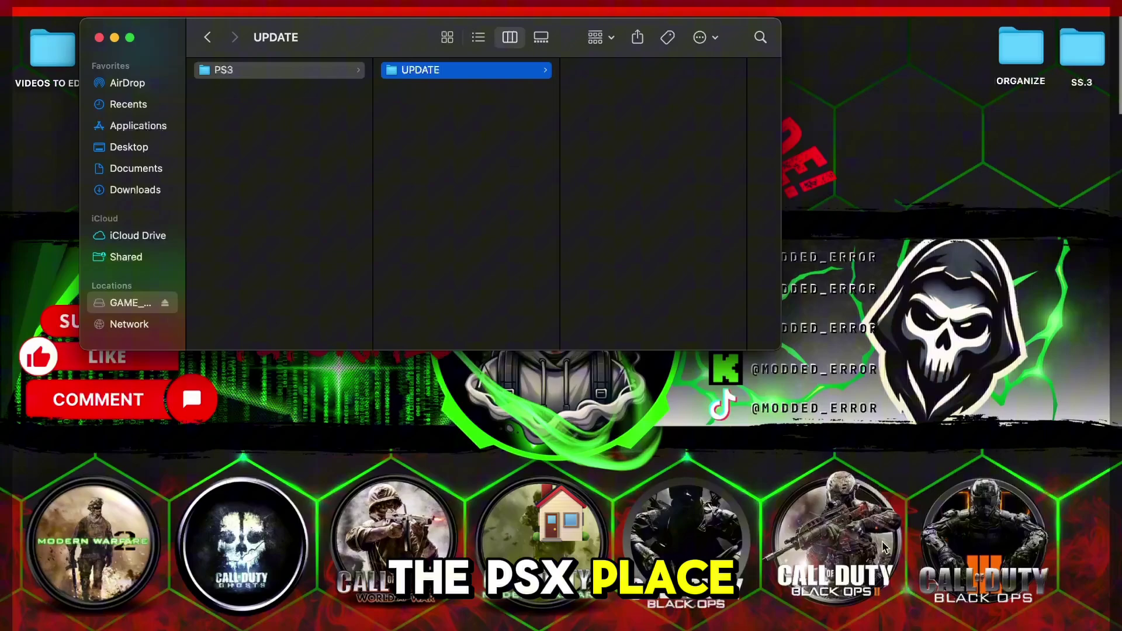
Step: Switch to Safari and download the official HFW 4.91.1 firmware file from the PSX-Place thread
key("ctrl+Right")
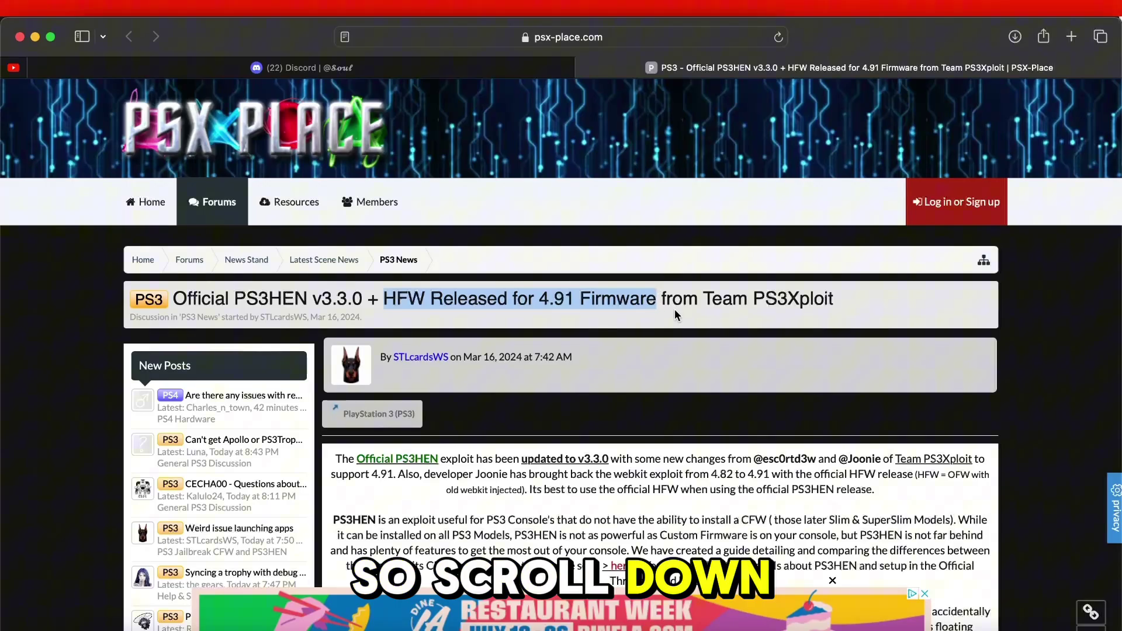
scroll(676, 316, "down", 15)
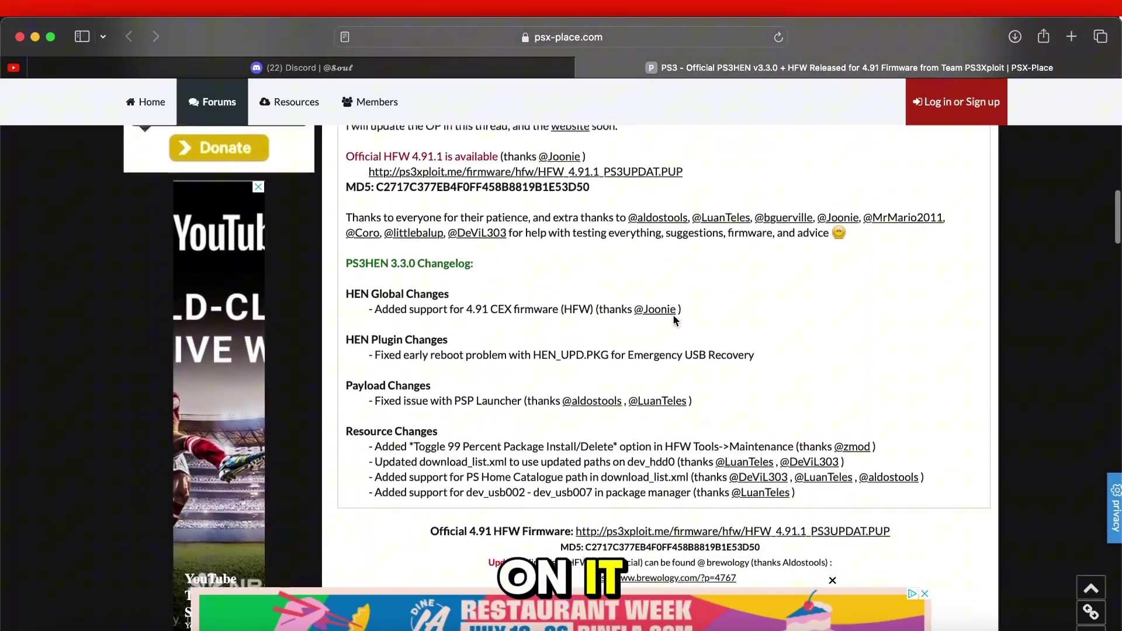
scroll(675, 320, "up", 1)
left_click(538, 183)
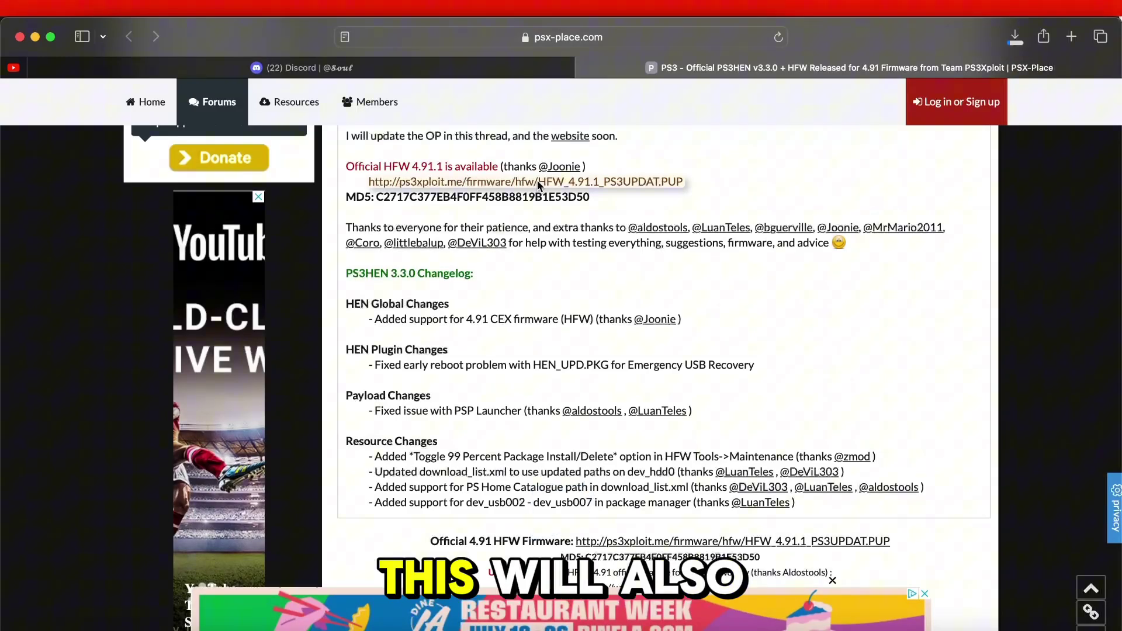
Step: Copy the downloaded HFW_4.91.1_PS3UPDAT.PUP file into the UPDATE folder on the GAME_USB drive
left_click_drag(909, 37, 916, 239)
left_click(1022, 241)
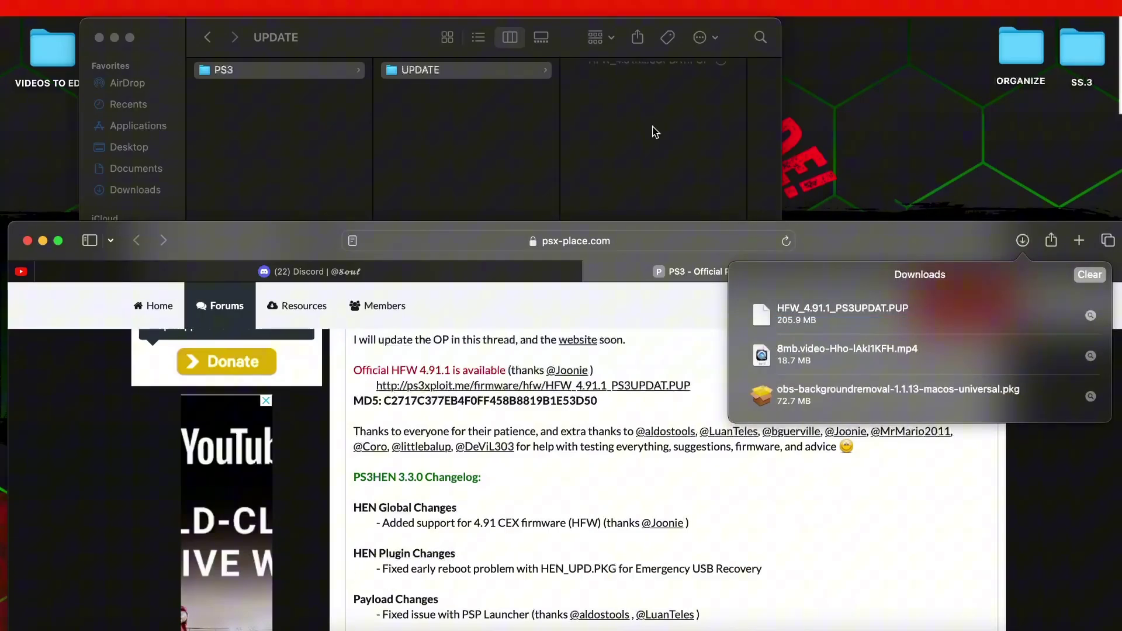
left_click(620, 84)
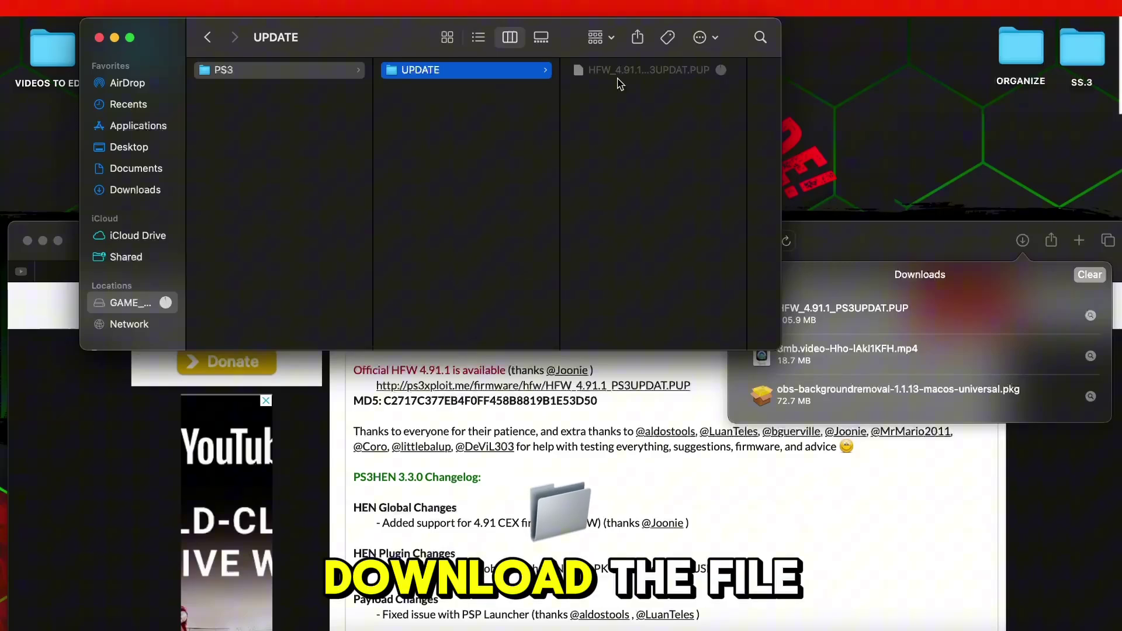
Step: Rename the HFW_4.91.1_PS3UPDAT.PUP file in the UPDATE folder
right_click(626, 80)
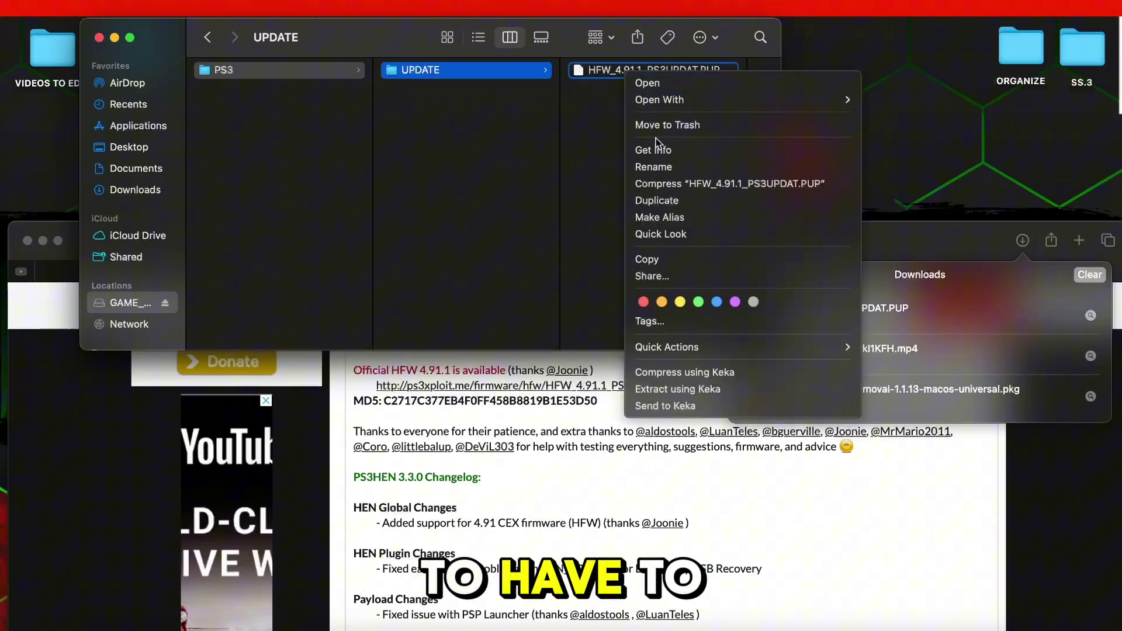
left_click(655, 167)
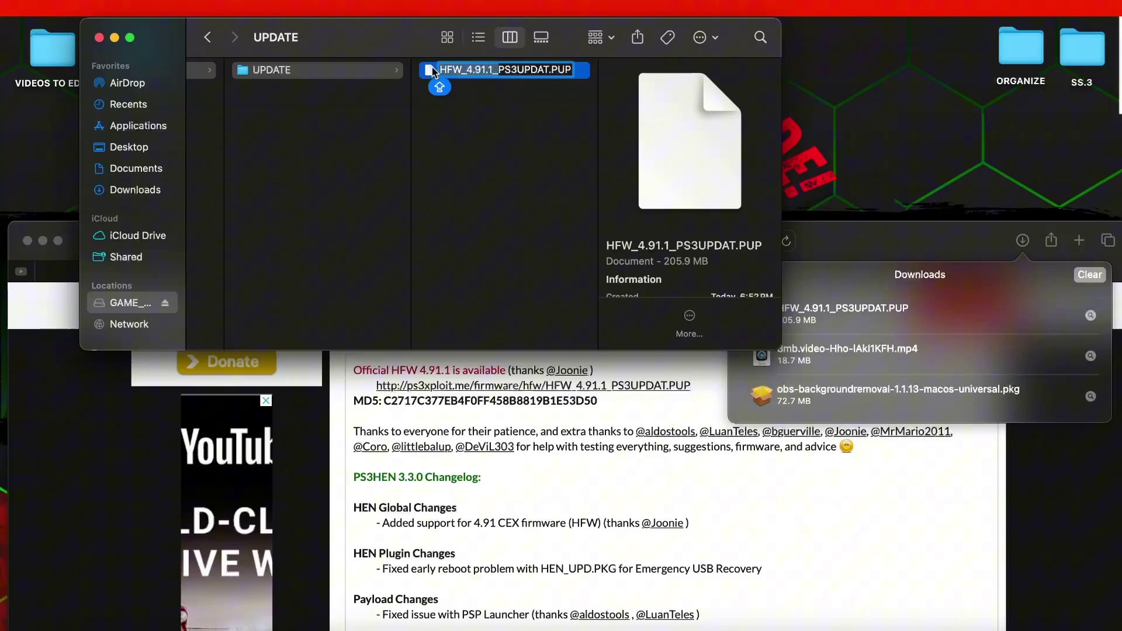
left_click(484, 124)
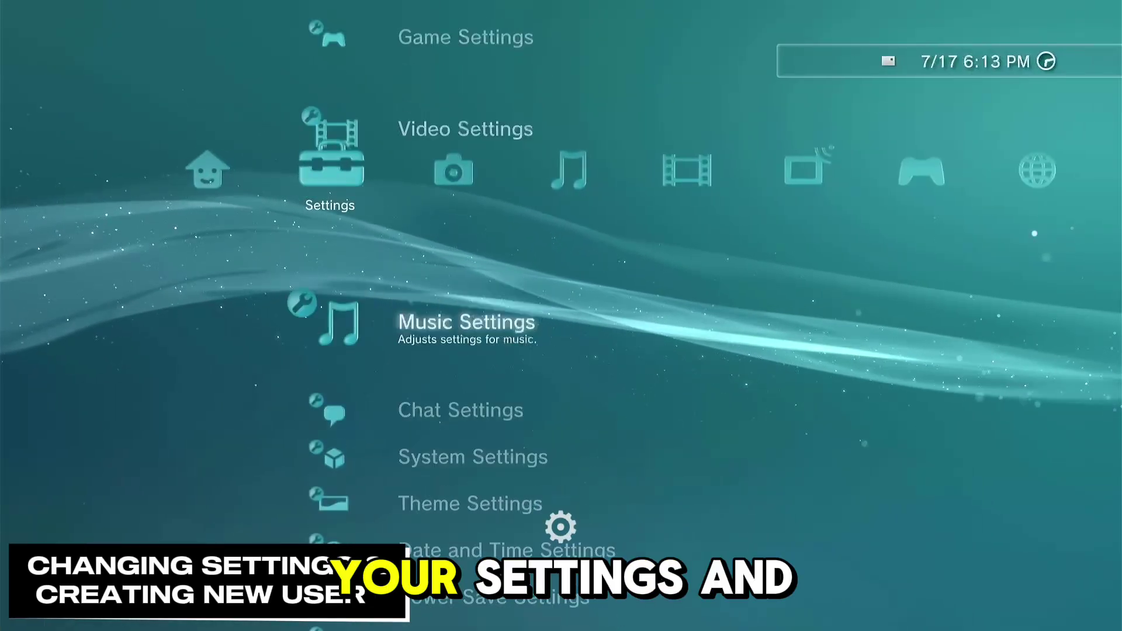
Step: Set the PS3 system's date and time in Date and Time Settings
key("Down")
key("Down")
key("Down")
key("Down")
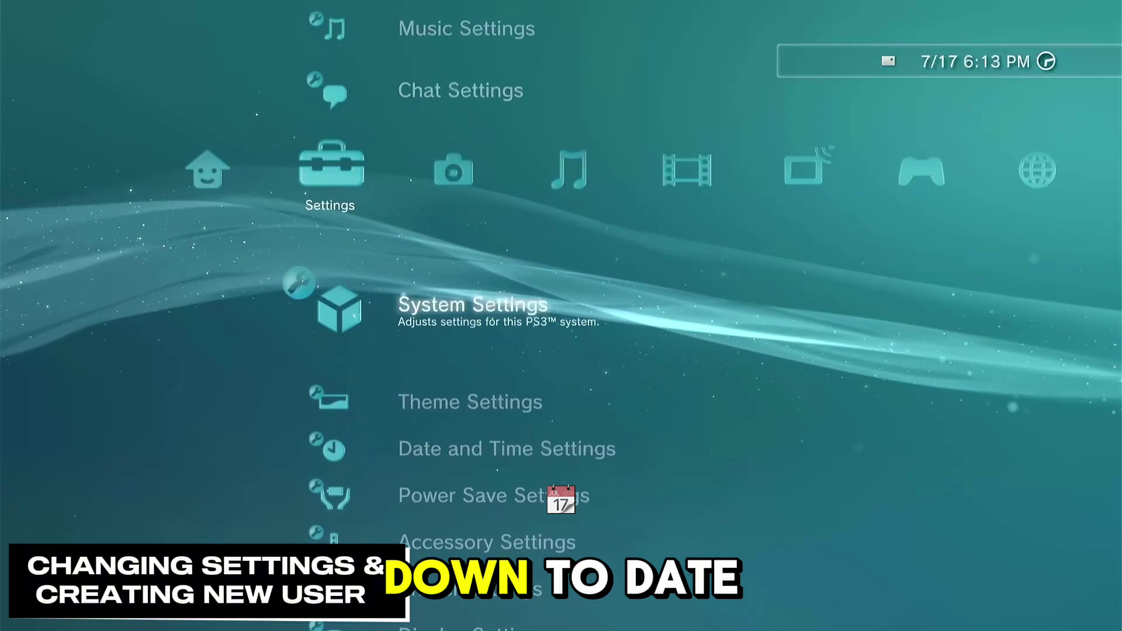
key("Return")
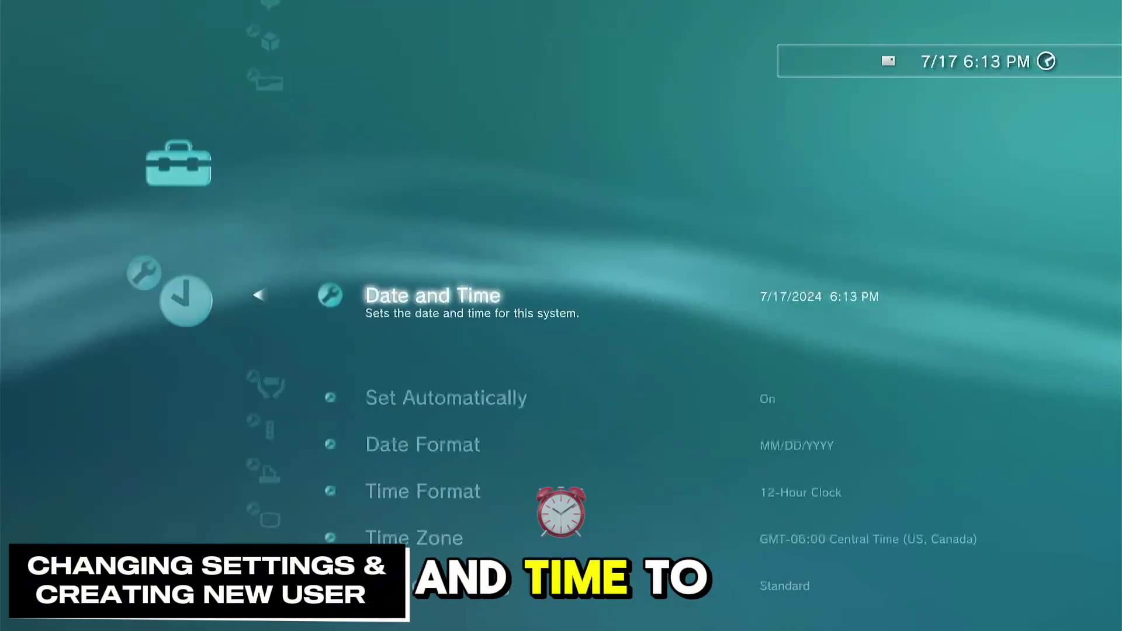
key("Return")
key("Return")
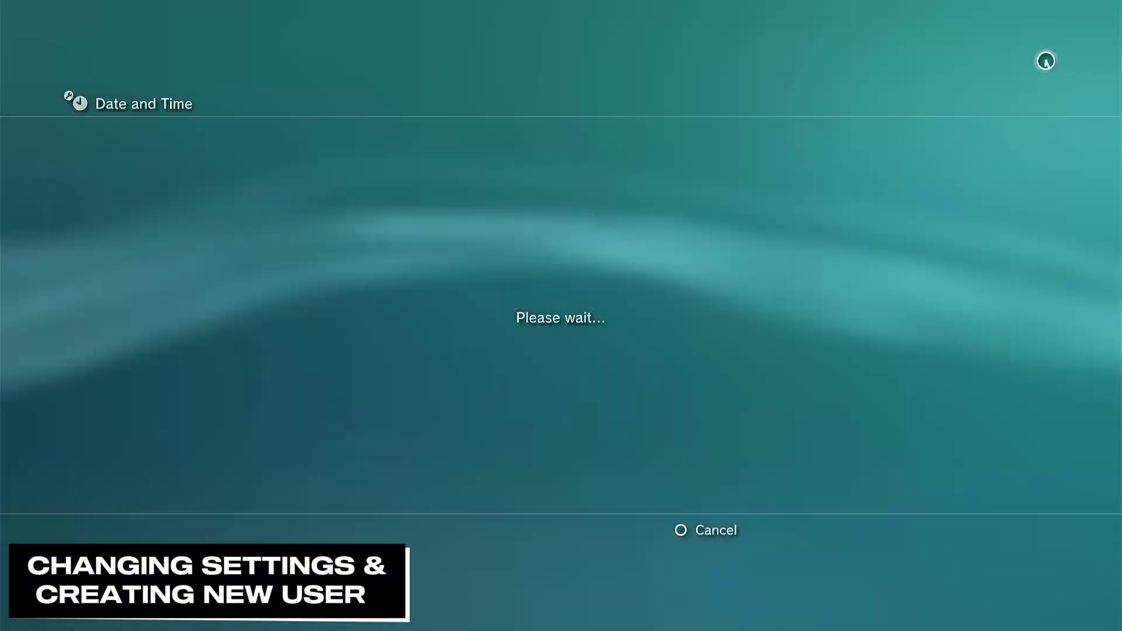
key("Escape")
Step: Set the Set Automatically option for the date and time to On
key("Down")
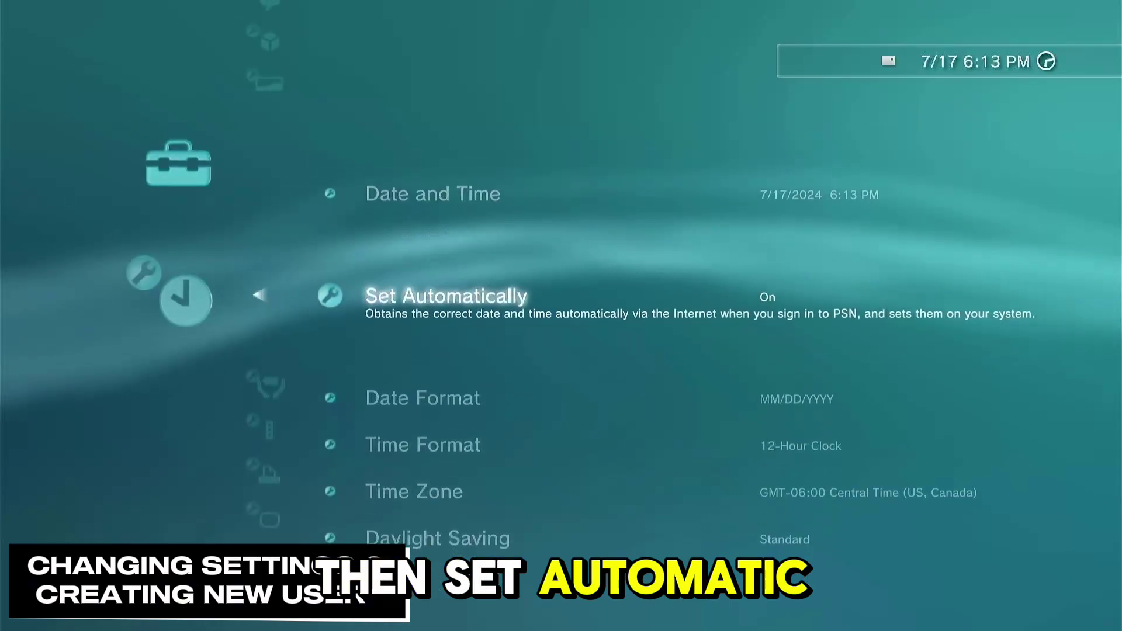
key("Return")
key("Return")
key("Escape")
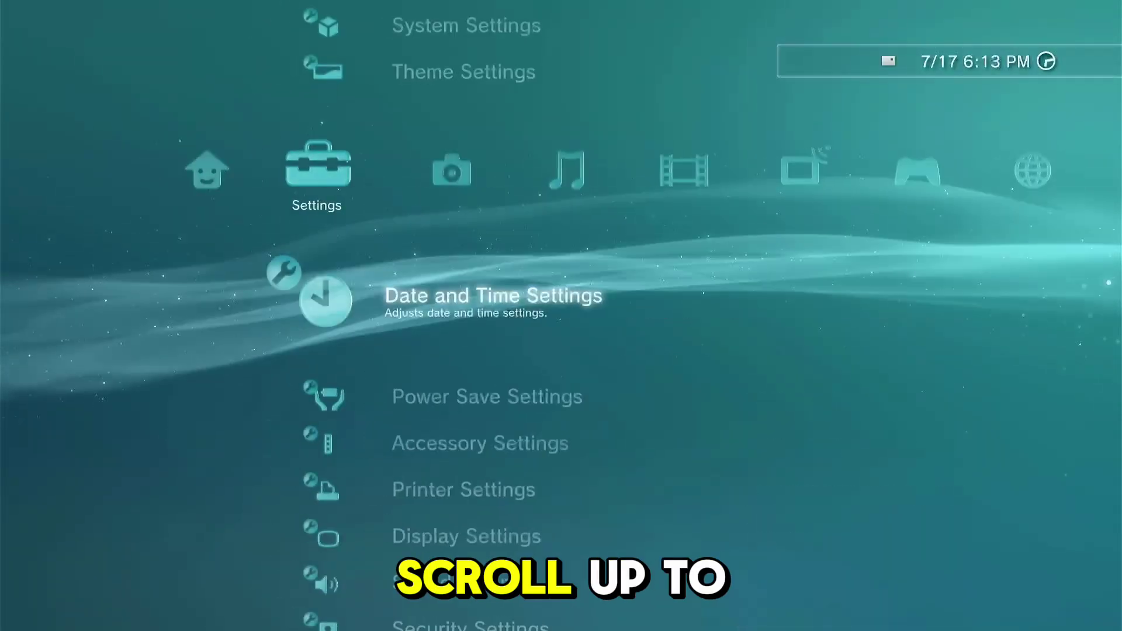
Step: Set Automatic Update to Off in System Settings
key("Up")
key("Up")
key("Return")
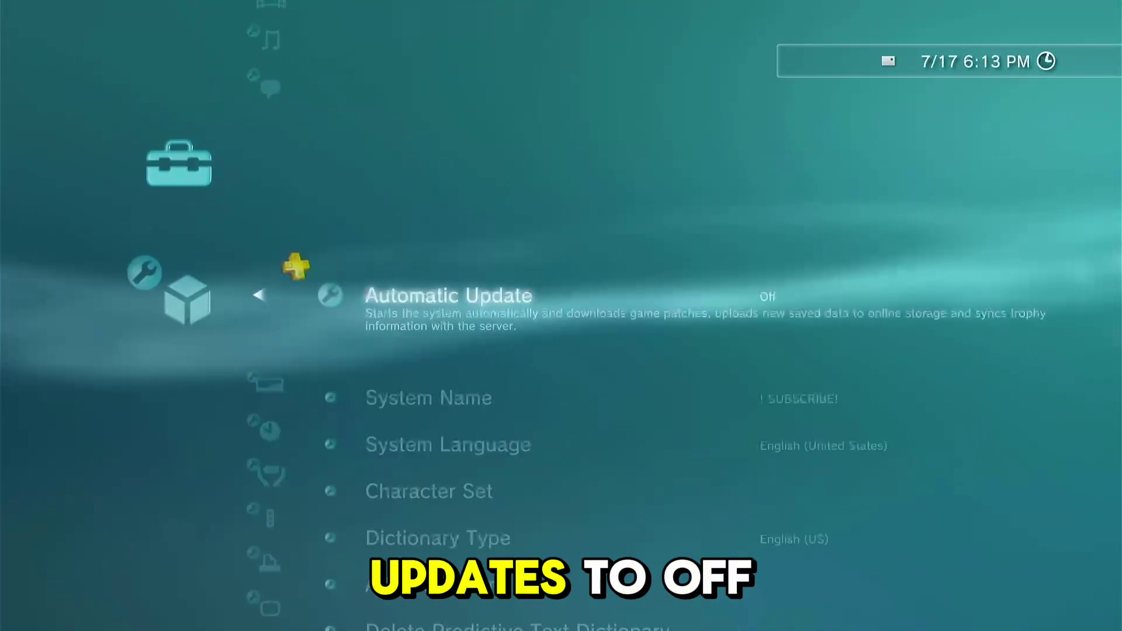
key("Return")
key("Return")
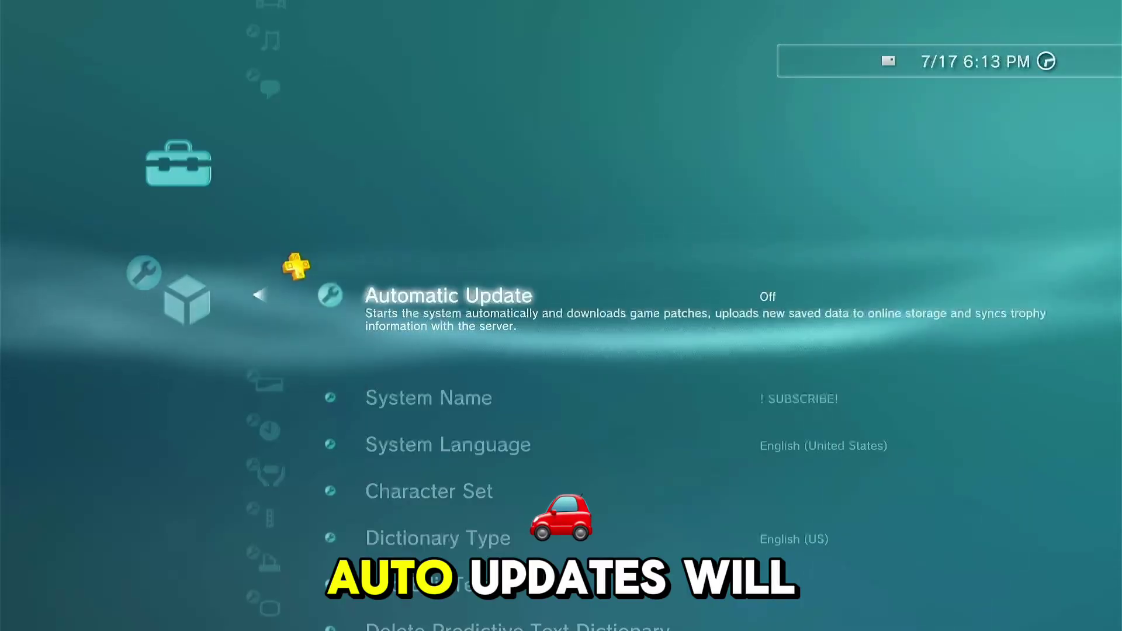
Step: Set Display [What's New] to Off in System Settings and return to the Settings category
key("Down")
key("Down")
key("Down")
key("Down")
key("Down")
key("Down")
key("Down")
key("Down")
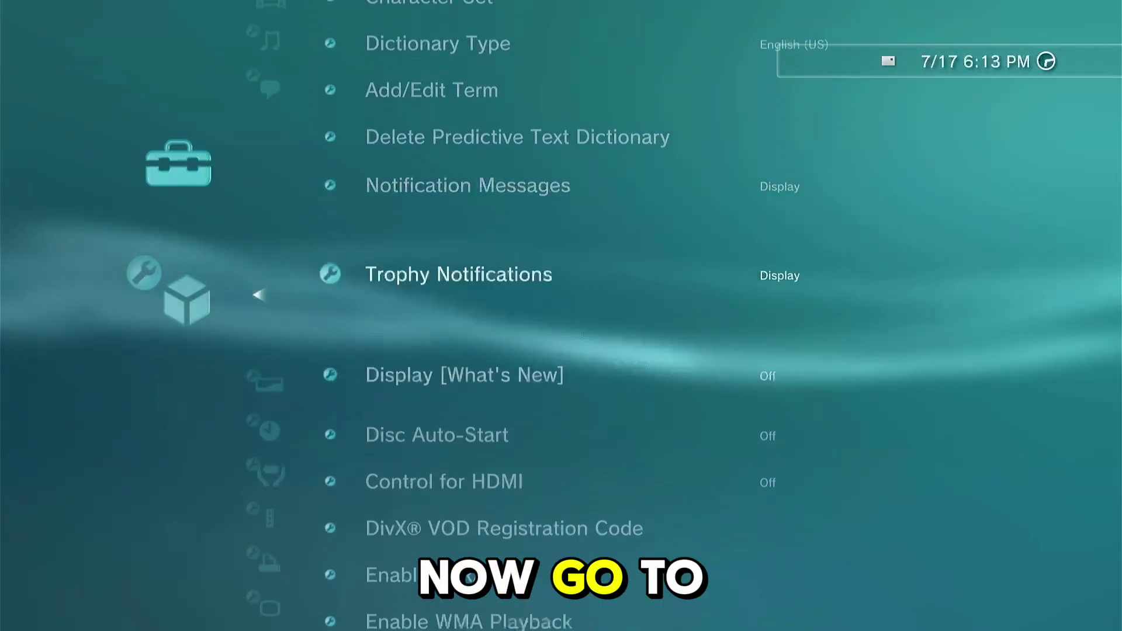
key("Return")
key("Return")
key("Escape")
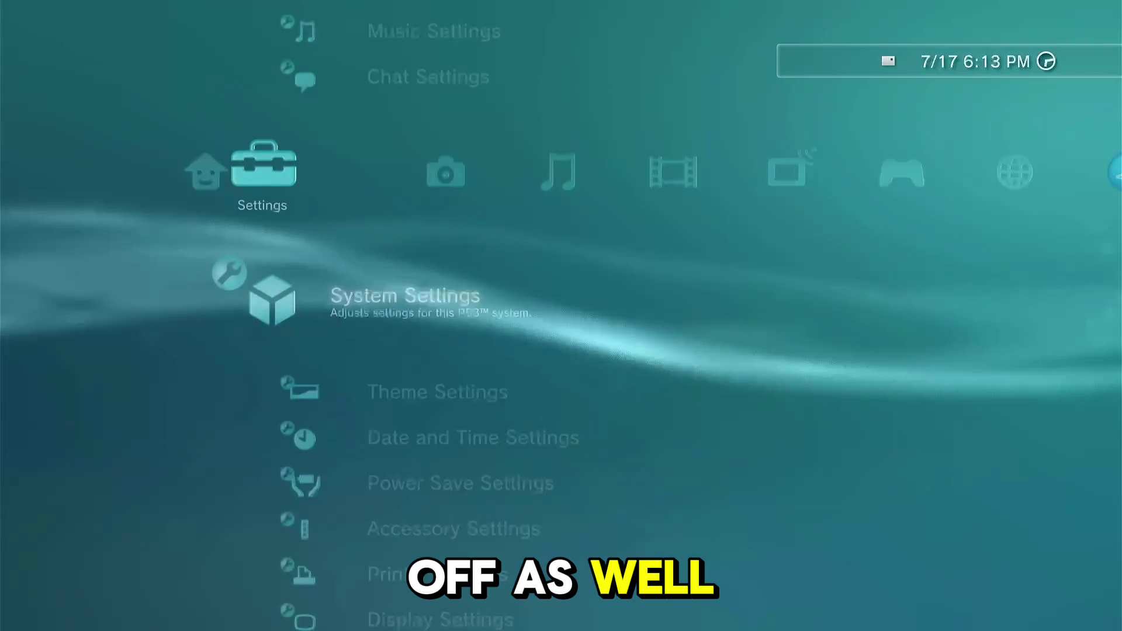
Step: Create a new console user named User 2
key("Left")
key("Up")
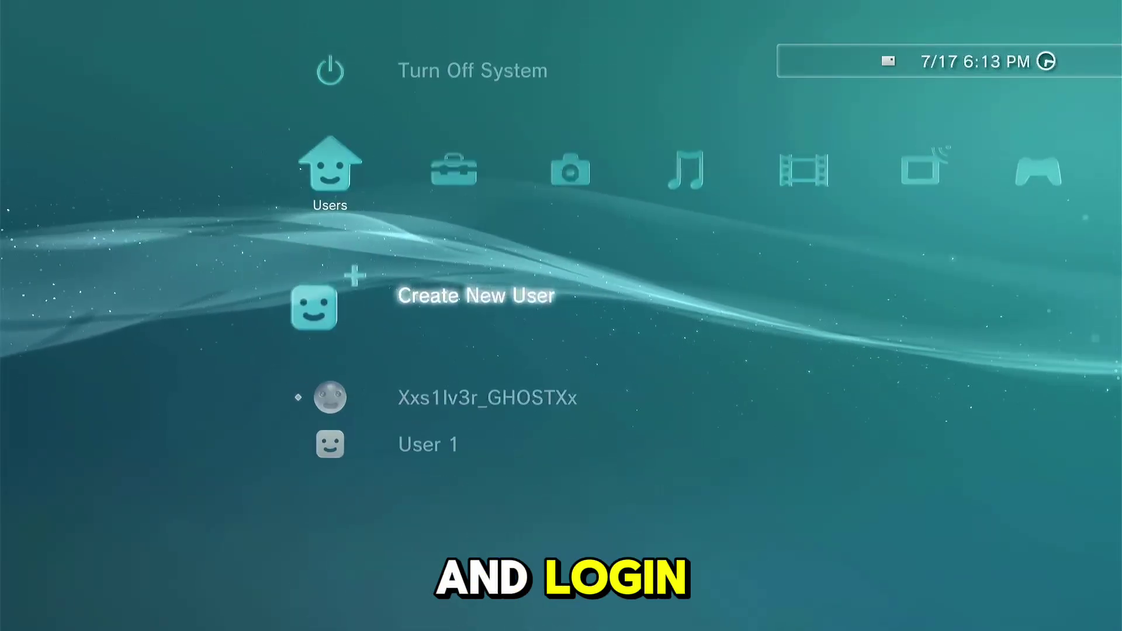
key("Return")
key("Return")
key("Escape")
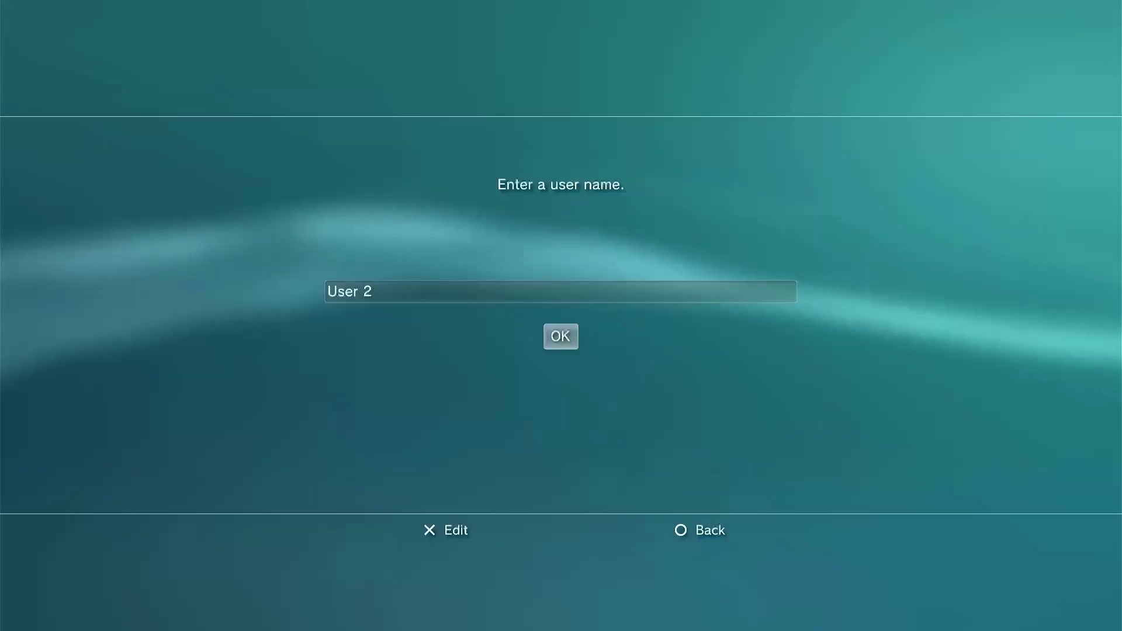
key("Return")
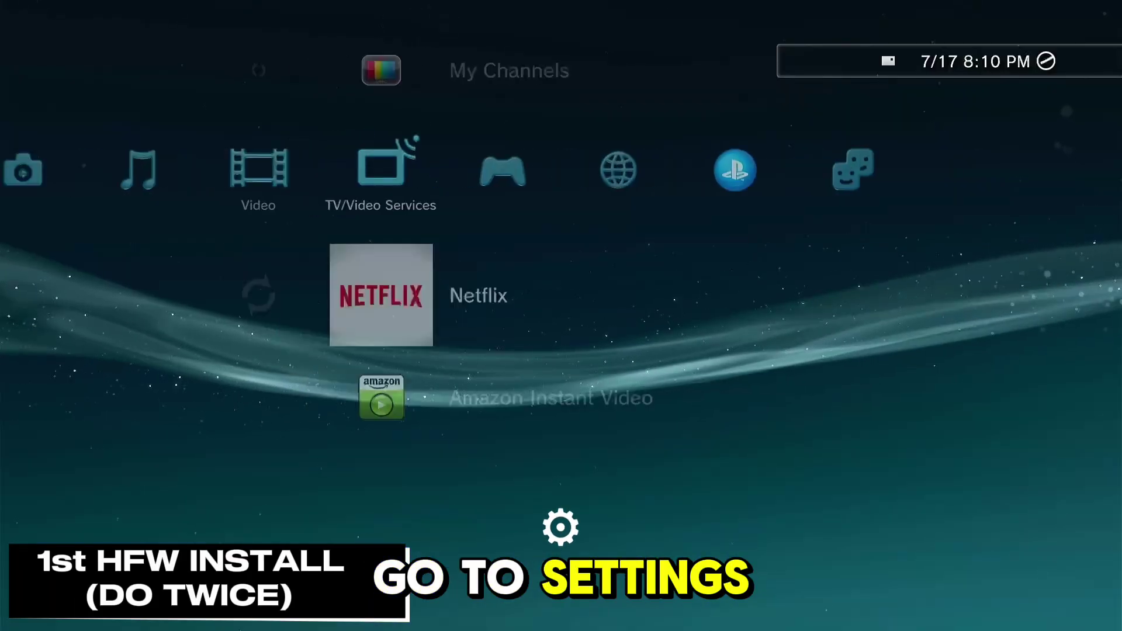
Step: Open System Update from the console's Settings category
key("Left")
key("Left")
key("Left")
key("Left")
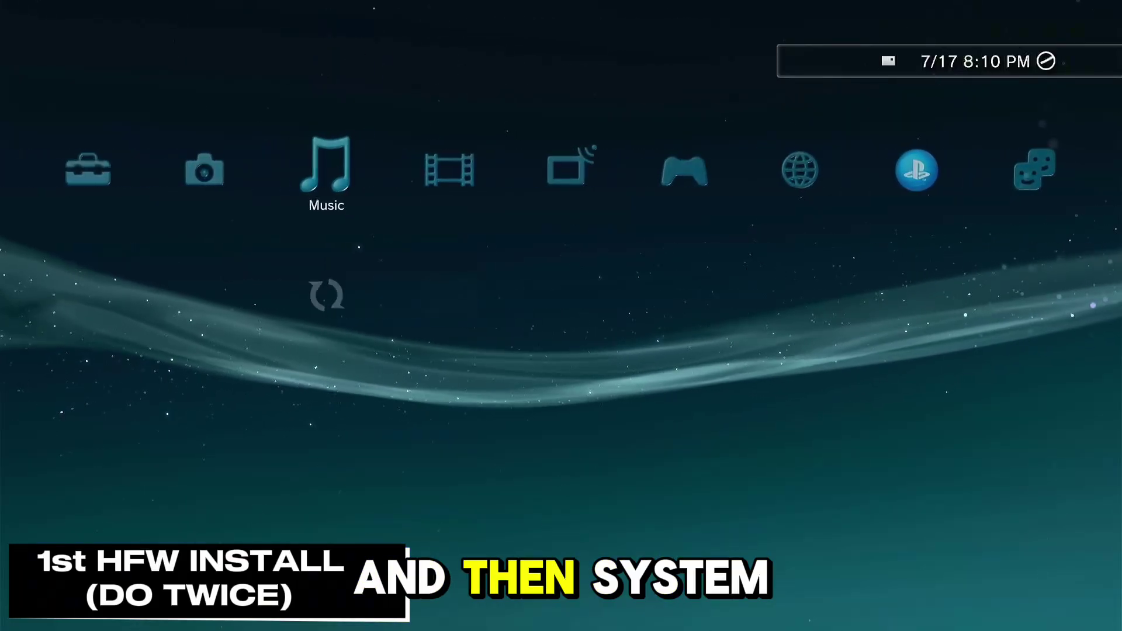
key("Up")
key("Return")
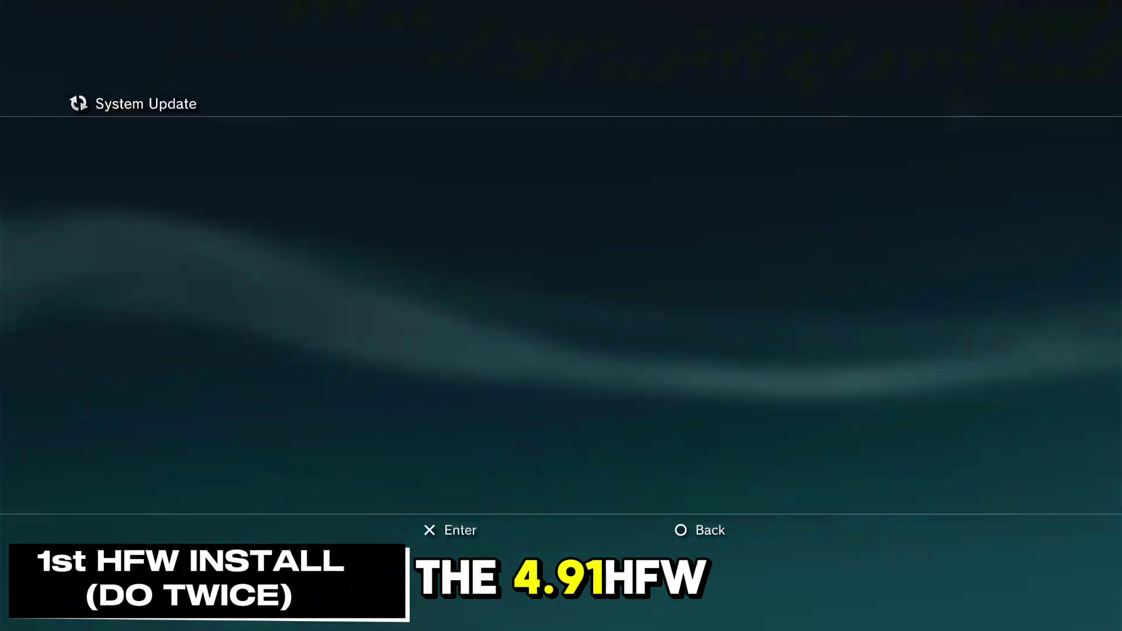
Step: Start the system update to install the 4.91 HFW on the console
key("Return")
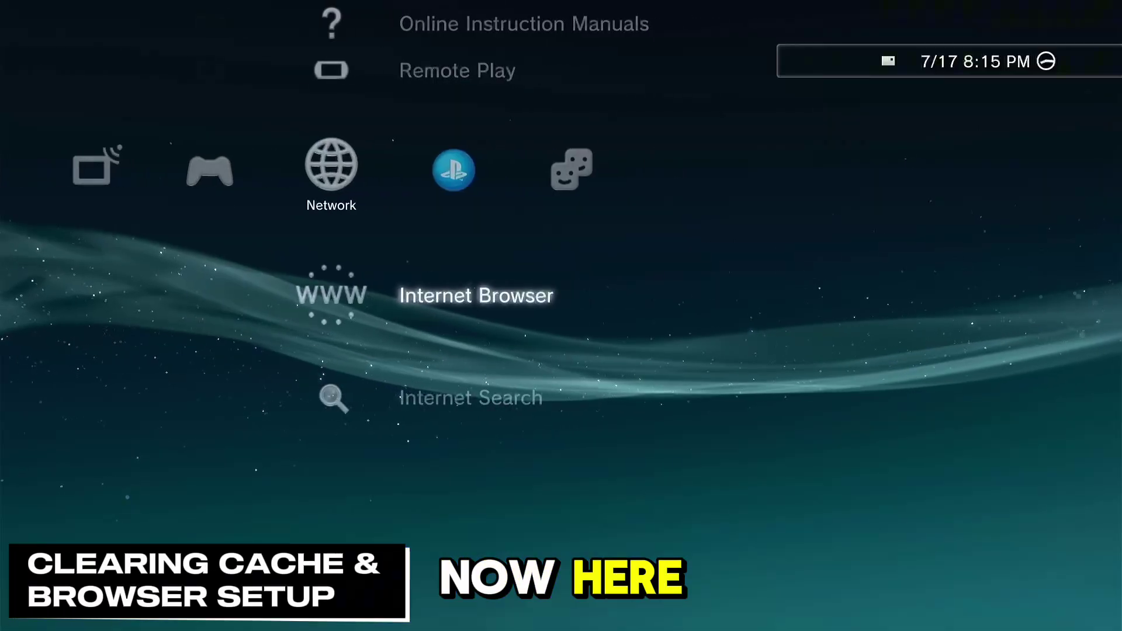
Step: Open the Internet Browser from the Network category and change its Confirm Browser Close setting
key("Return")
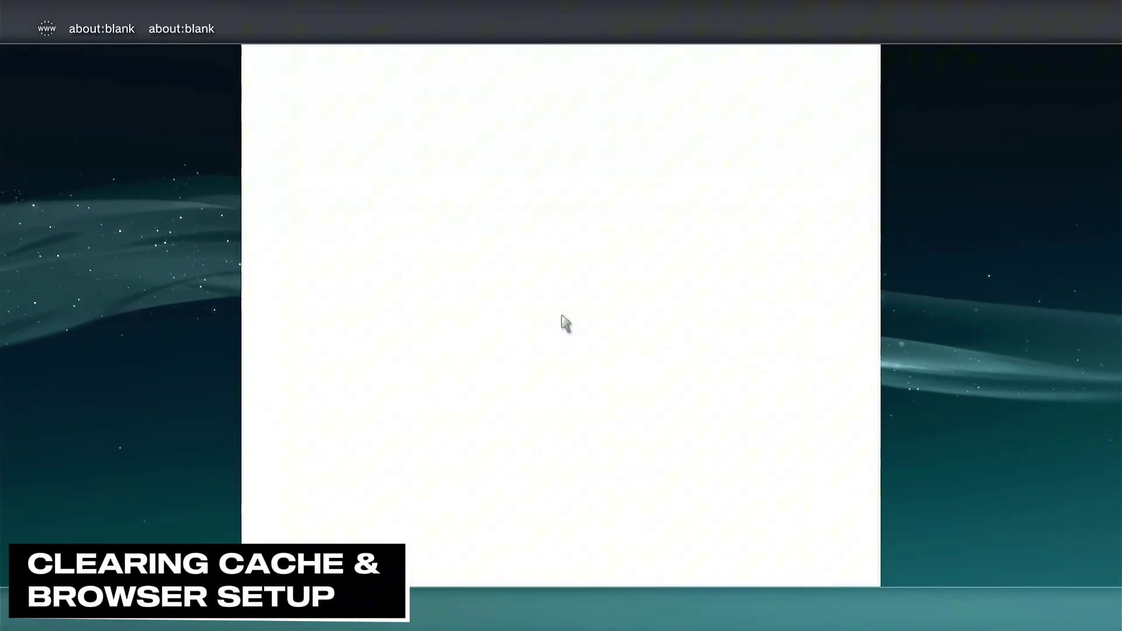
key("Escape")
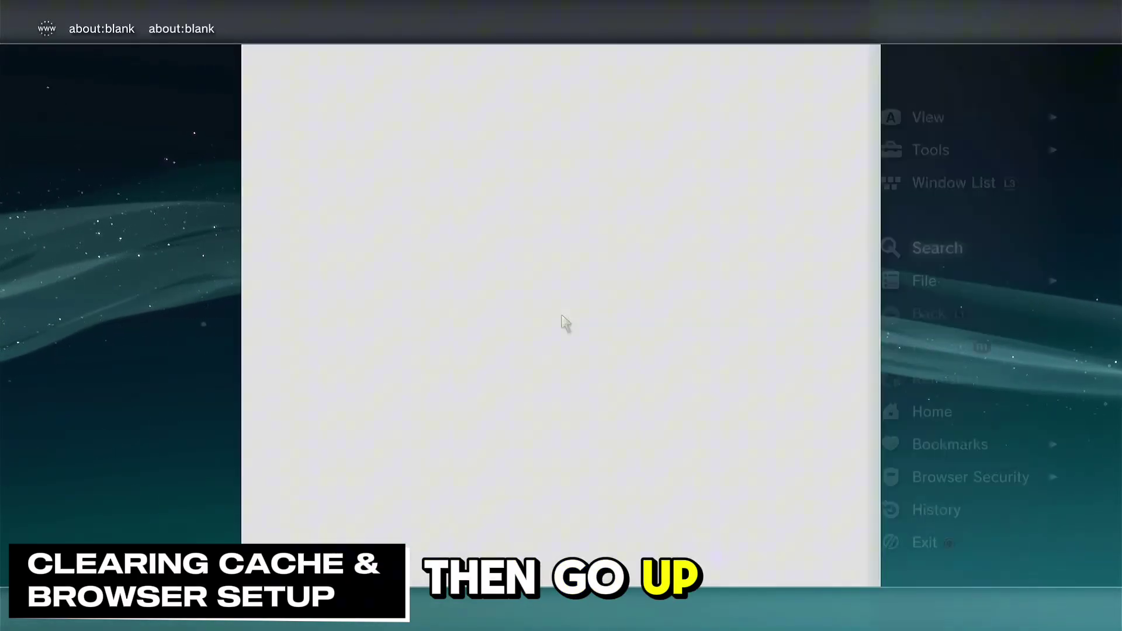
key("Up")
key("Up")
key("Return")
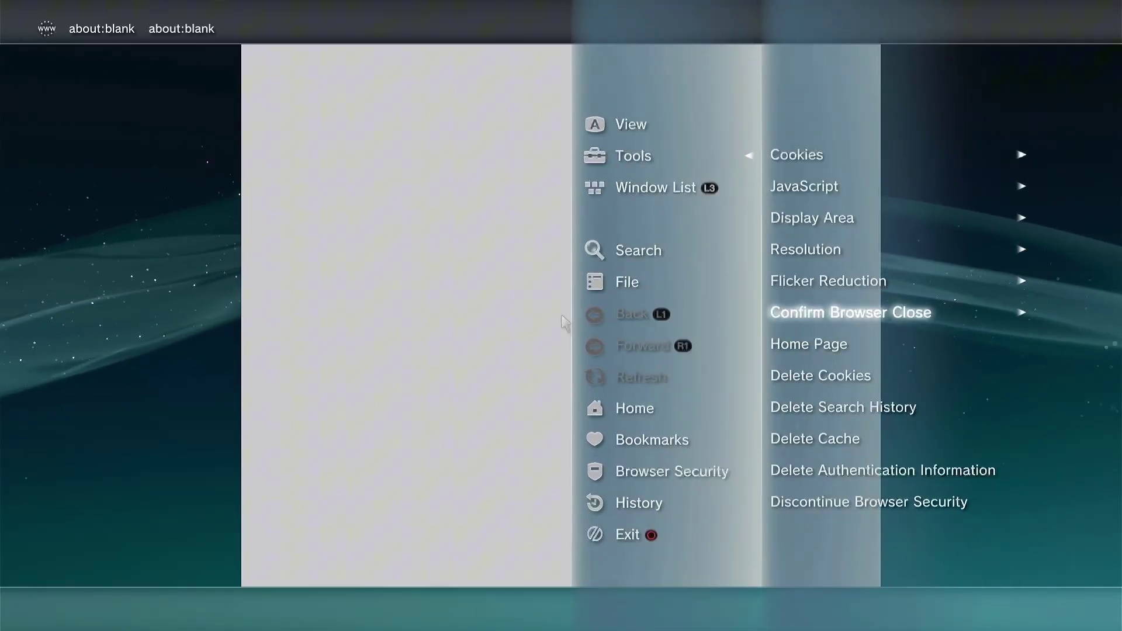
key("Return")
key("Return")
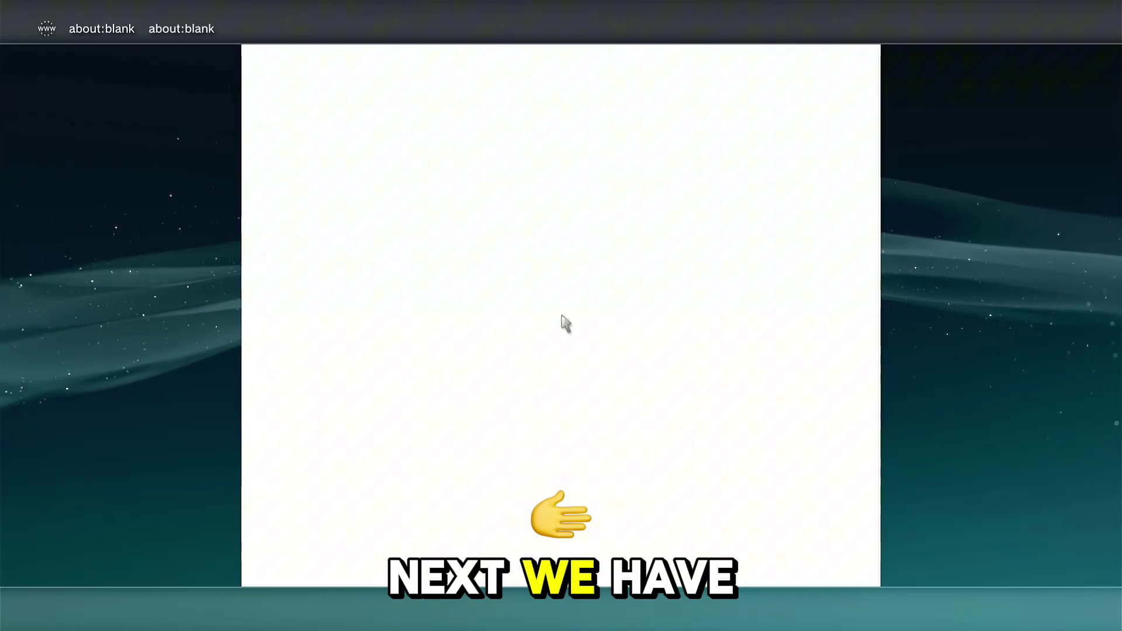
Step: Set the browser's home page to a blank page and confirm the setting
key("Escape")
key("Return")
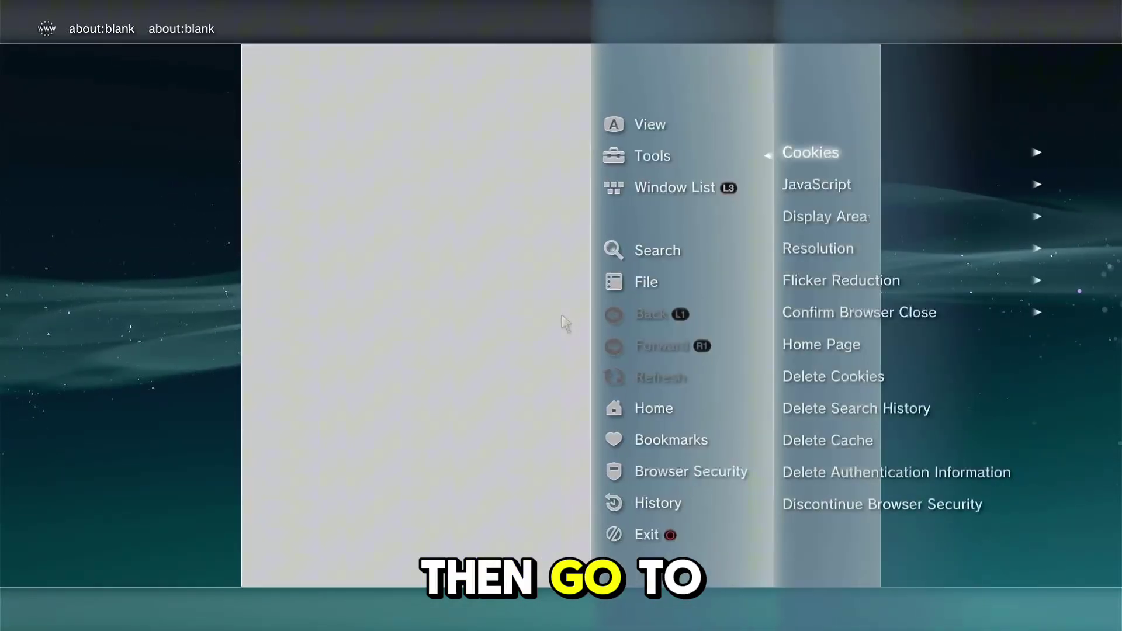
key("Down")
key("Return")
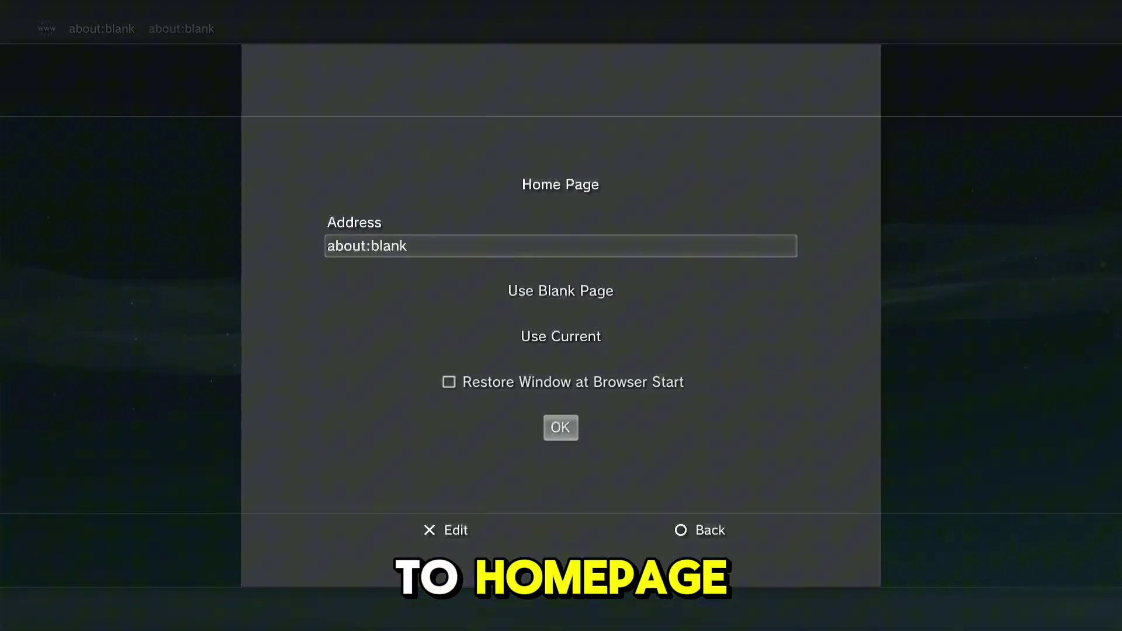
key("Down")
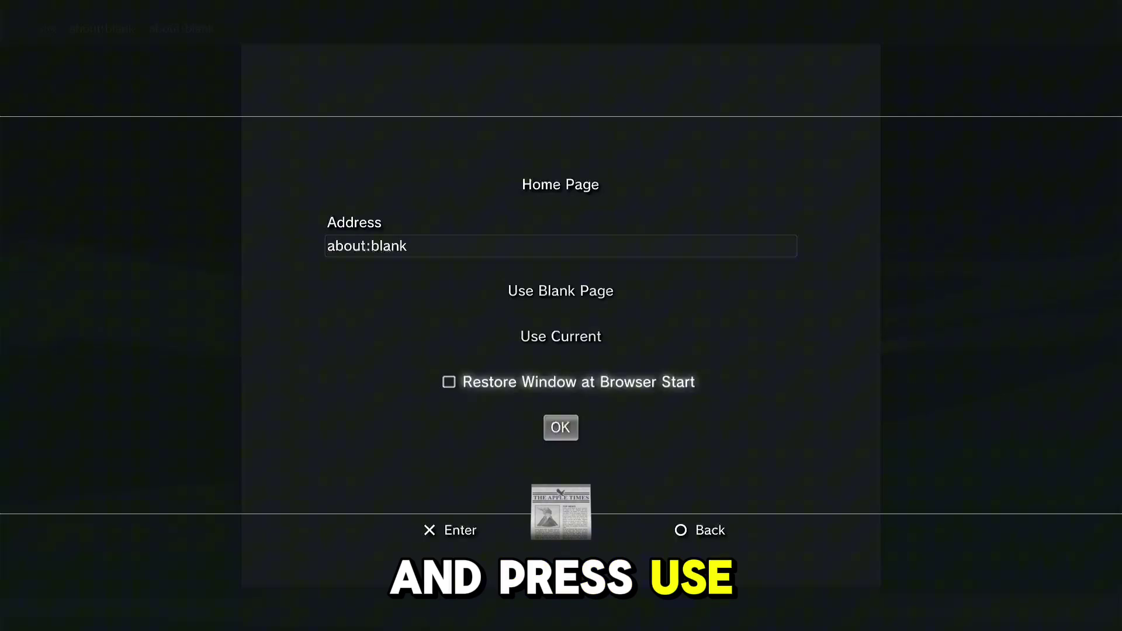
key("Down")
key("Return")
Step: Delete all cookies stored in the Internet Browser
key("Escape")
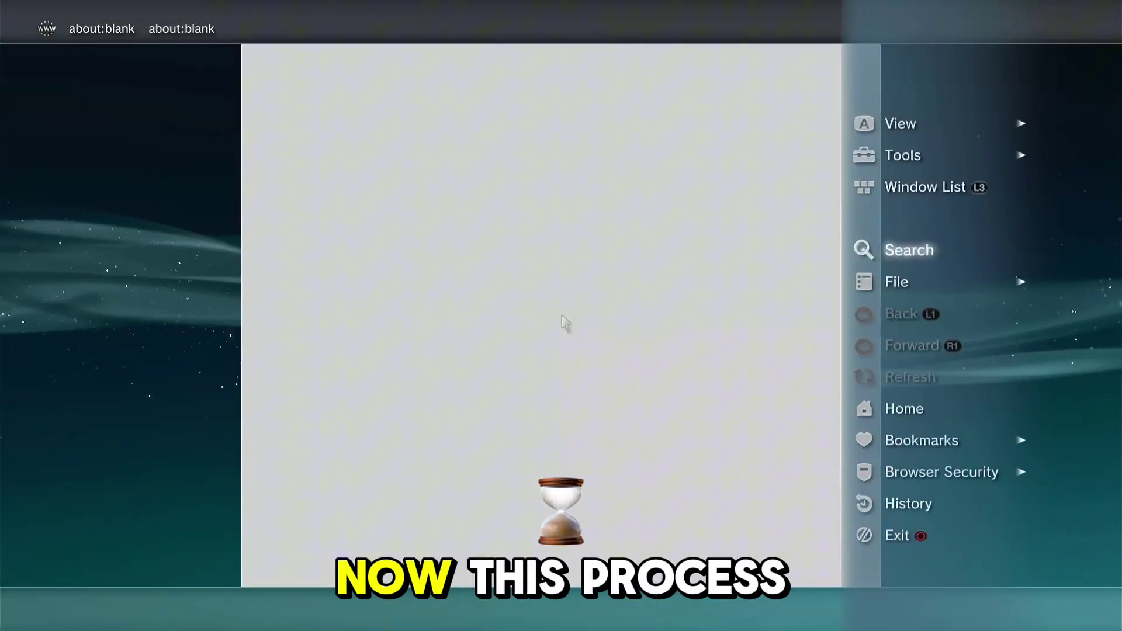
key("Up")
key("Return")
key("Down")
key("Down")
key("Down")
key("Down")
key("Down")
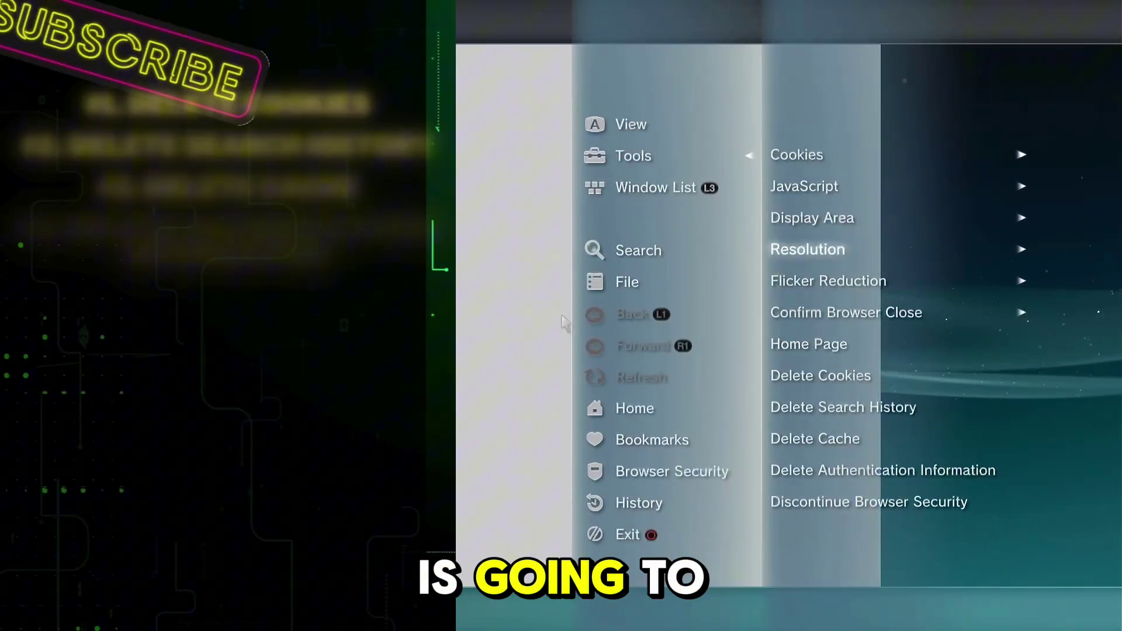
key("Down")
key("Down")
key("Return")
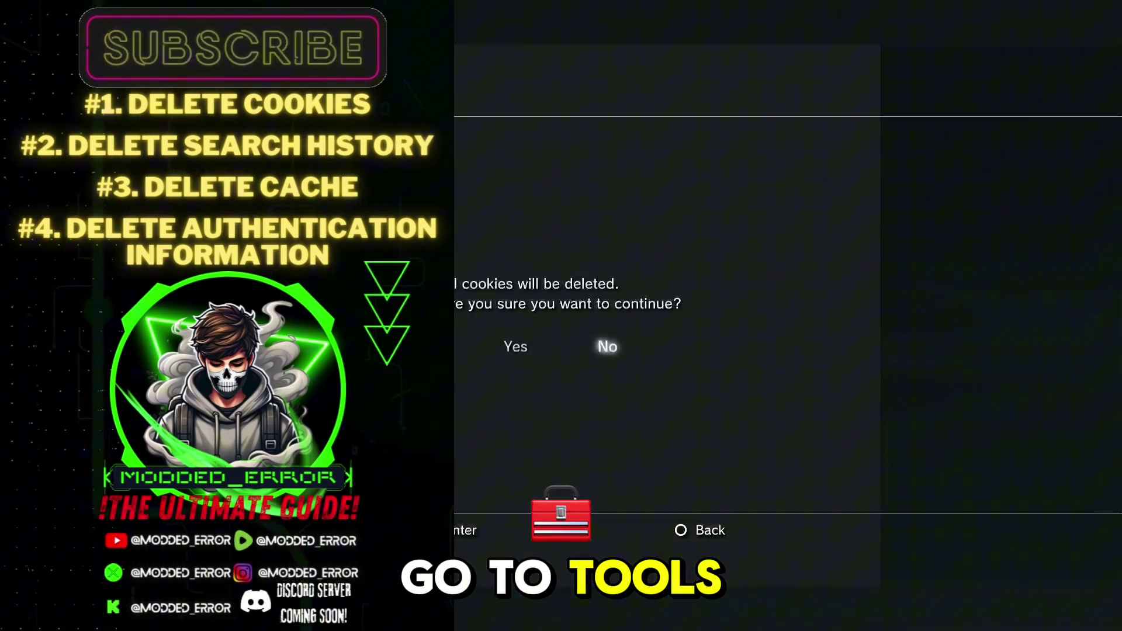
key("Left")
key("Return")
Step: Delete the Internet Browser's search history
key("Escape")
key("Up")
key("Up")
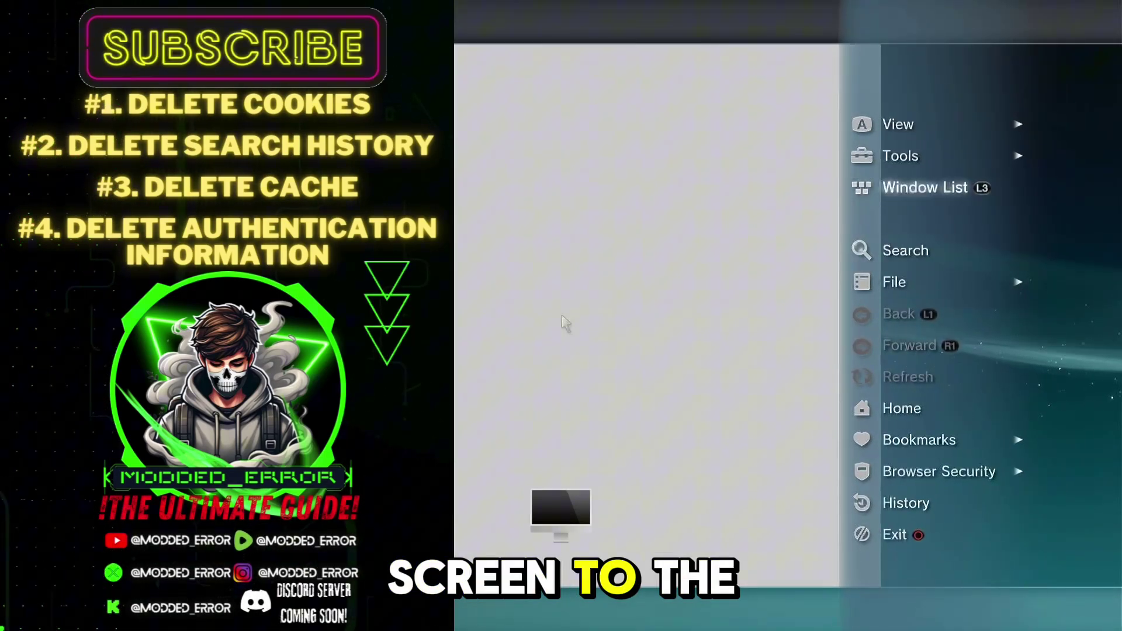
key("Return")
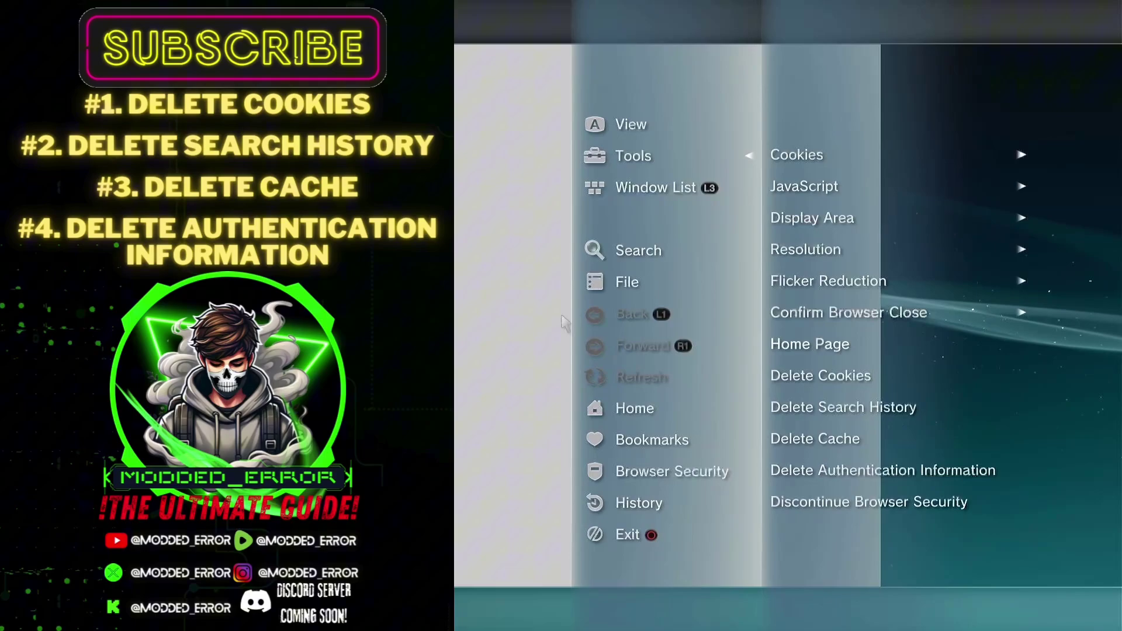
key("Return")
key("Left")
key("Return")
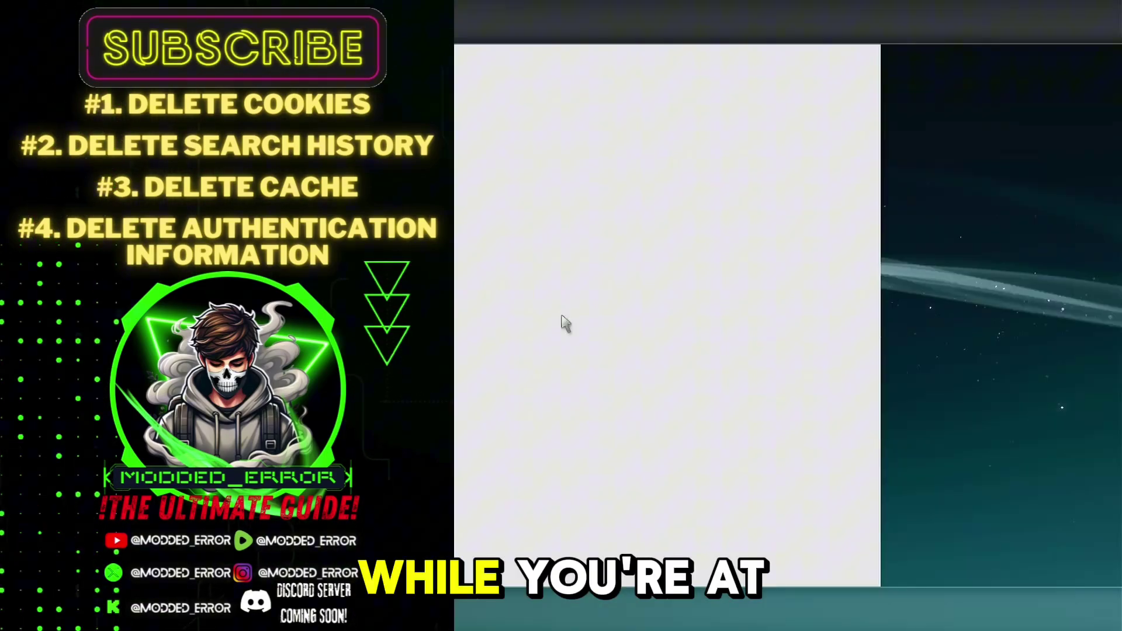
Step: Delete the Internet Browser's cache
key("Escape")
key("Up")
key("Up")
key("Return")
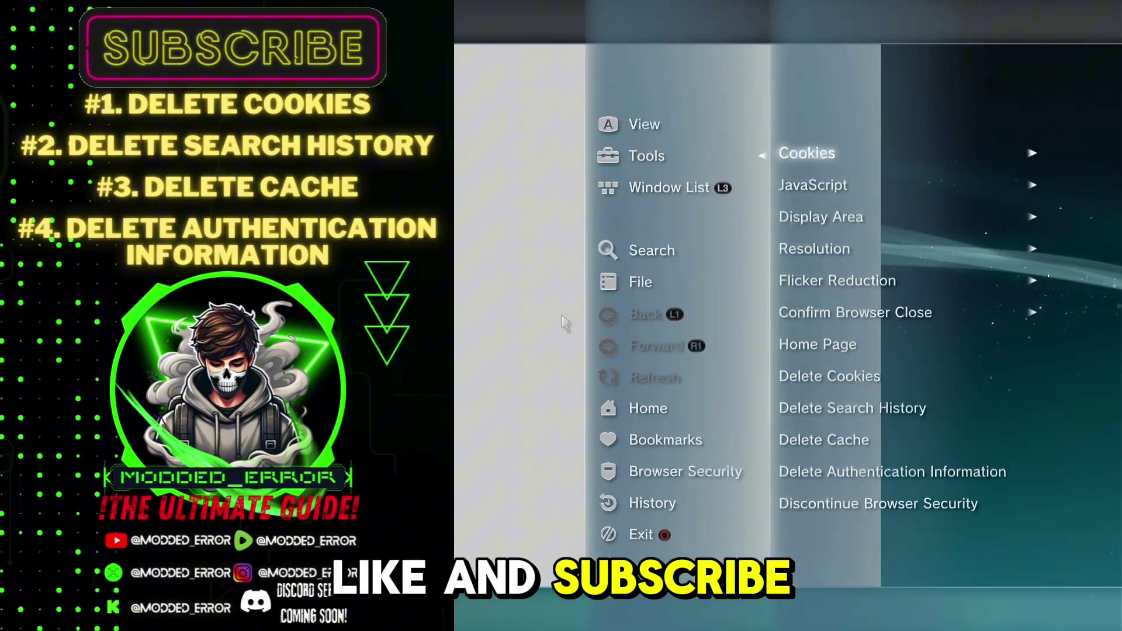
key("Down")
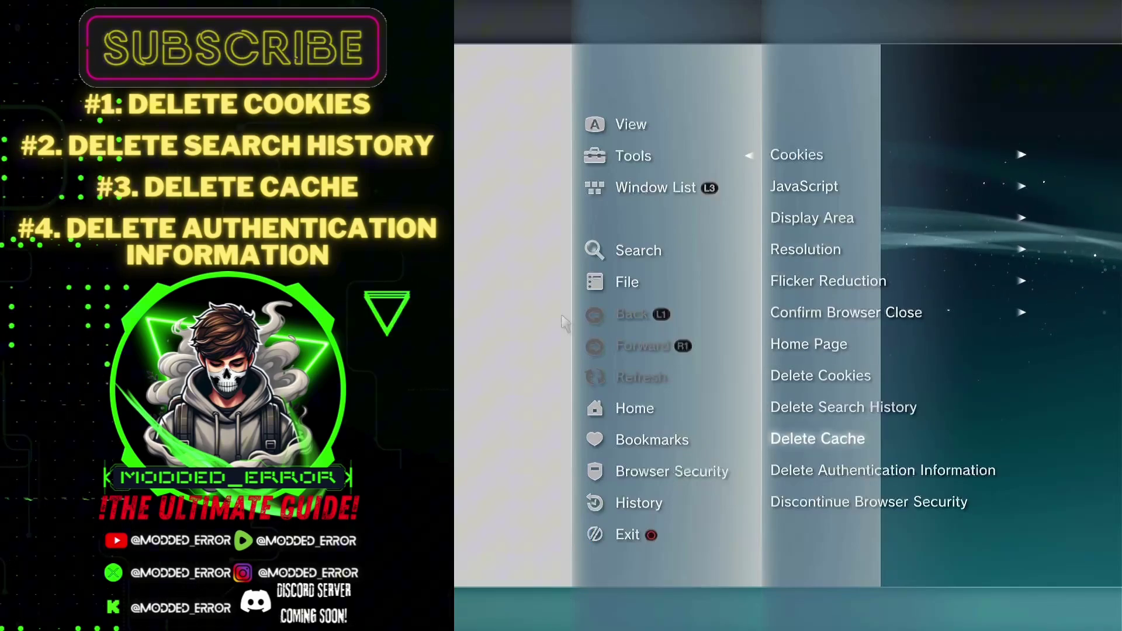
key("Return")
key("Left")
key("Return")
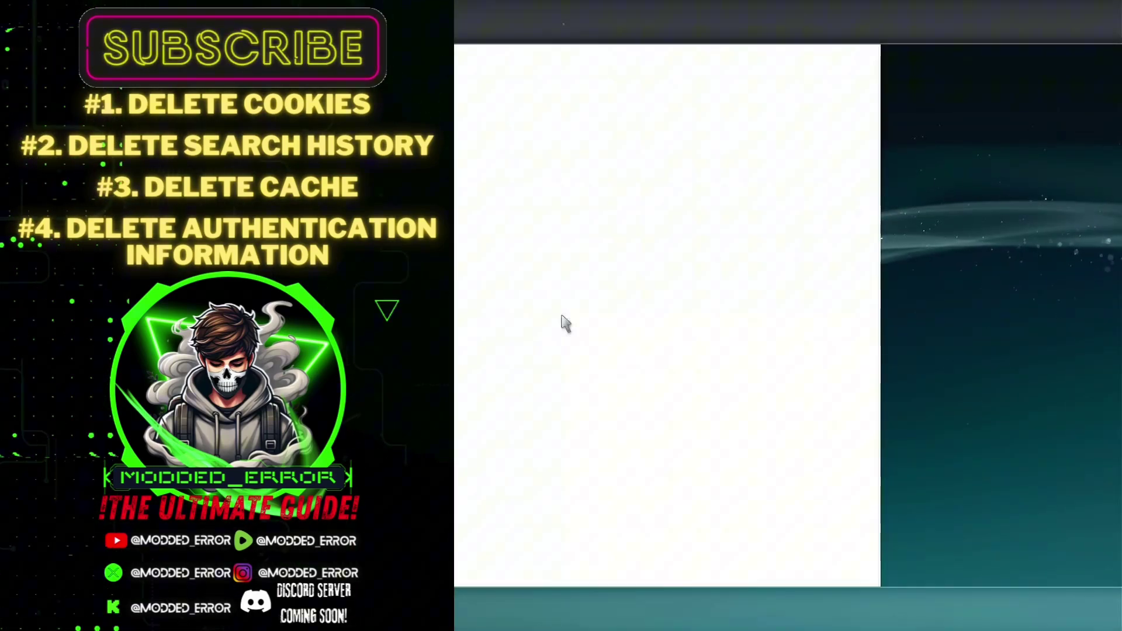
Step: Delete the authentication information stored in the Internet Browser
key("Escape")
key("Up")
key("Up")
key("Return")
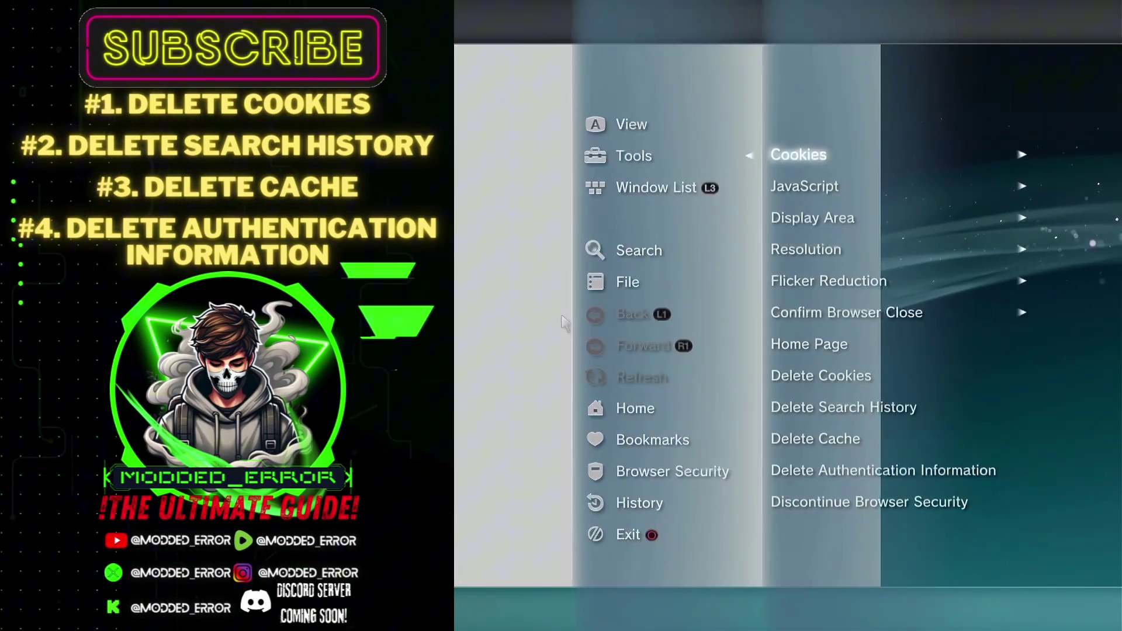
key("Down")
key("Down")
key("Down")
key("Down")
key("Down")
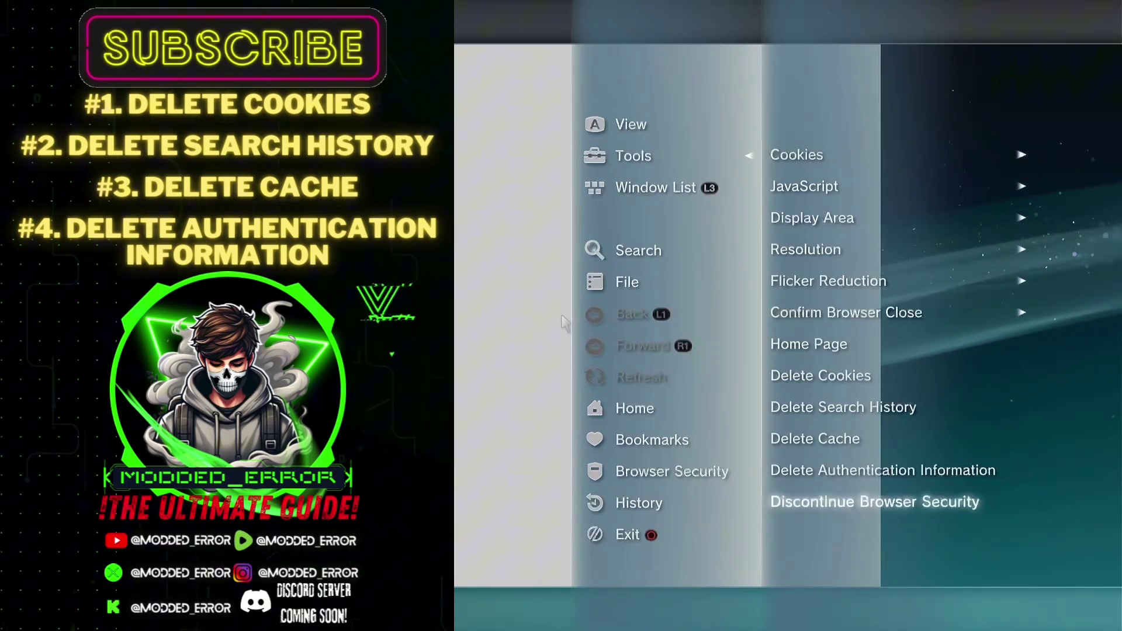
key("Up")
key("Return")
key("Left")
key("Return")
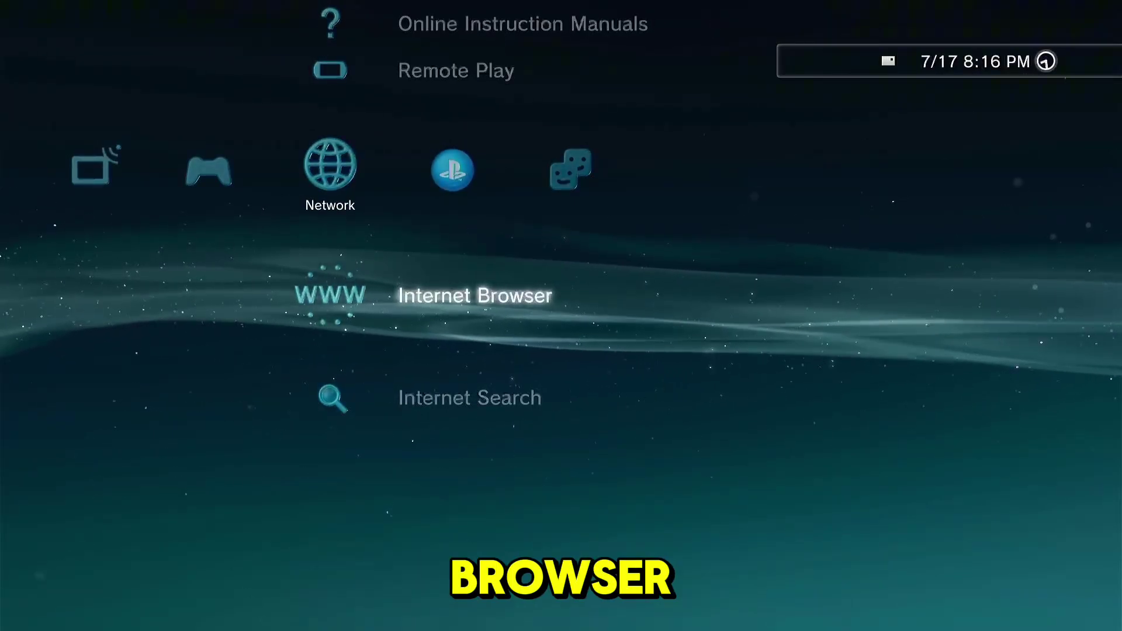
key("Return")
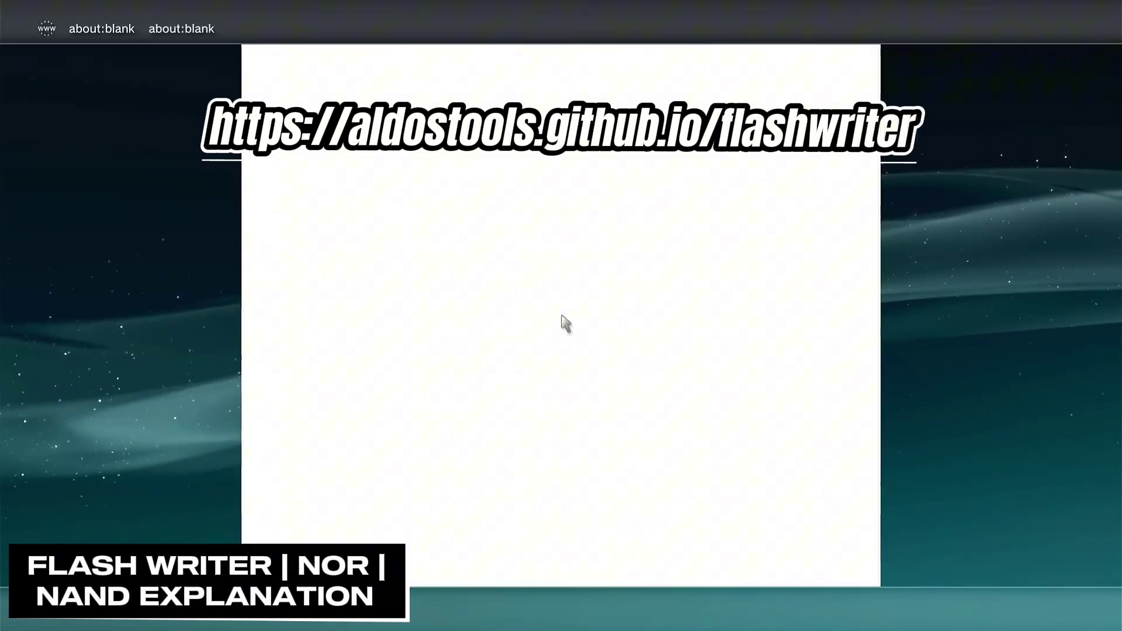
key("Return")
key("BackSpace")
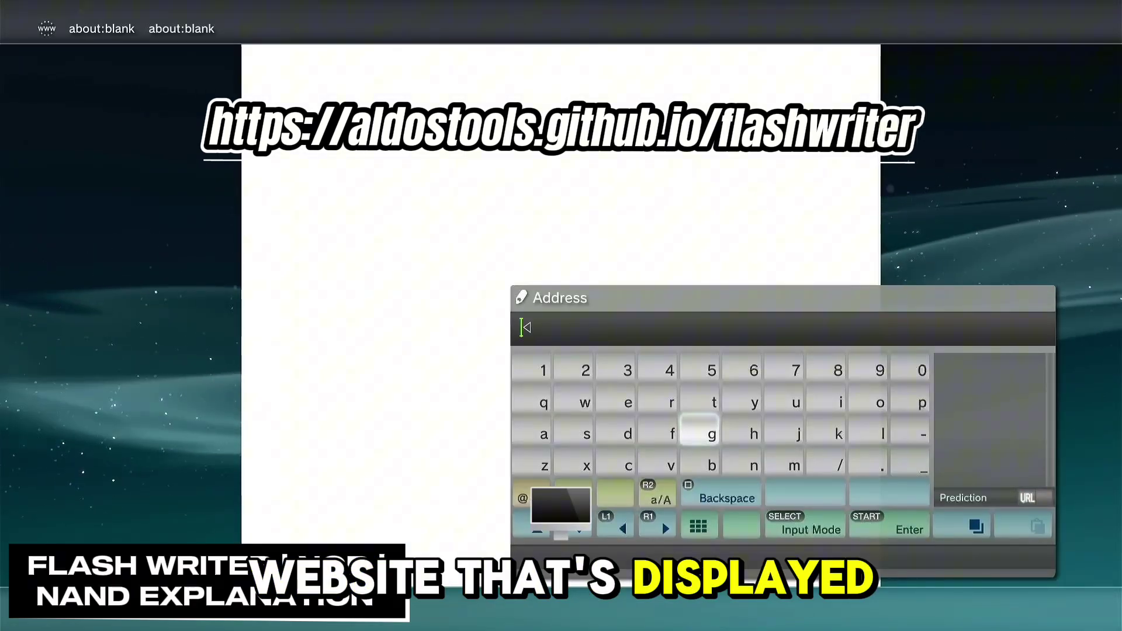
type("https")
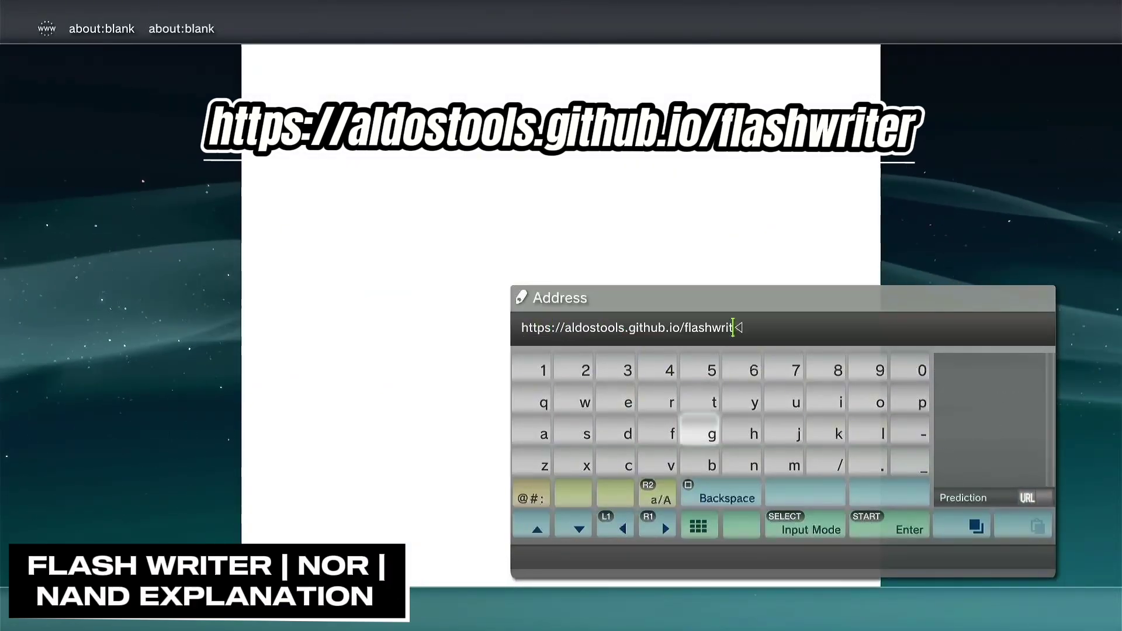
type("er")
key("Return")
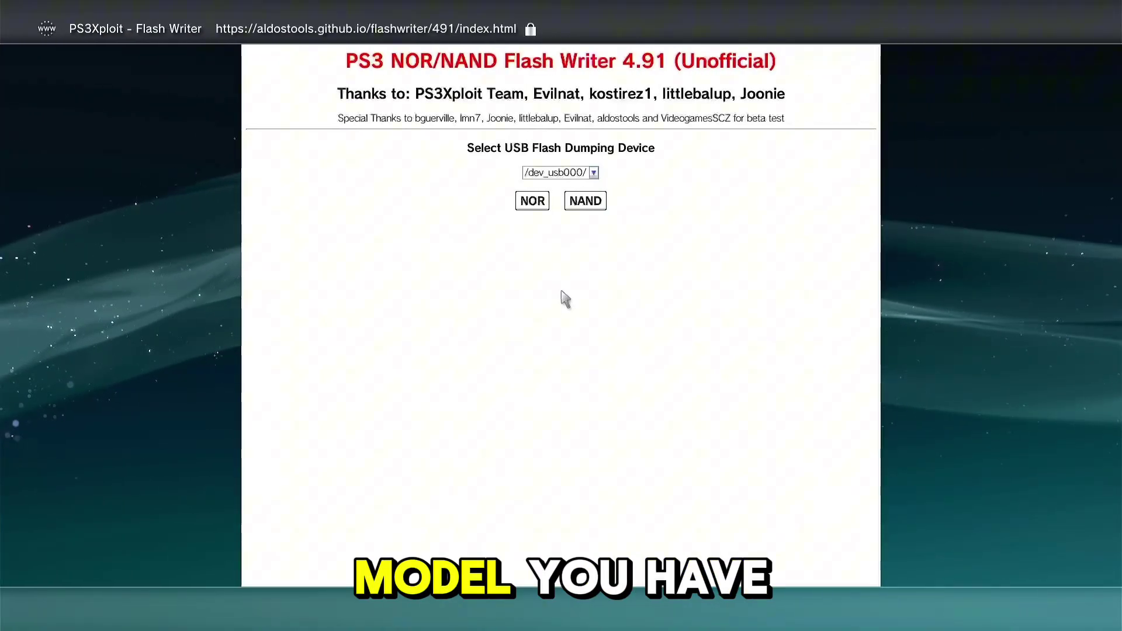
Step: Run the Flash Writer's checks for the NOR model and dump the NOR flash memory
left_click(531, 201)
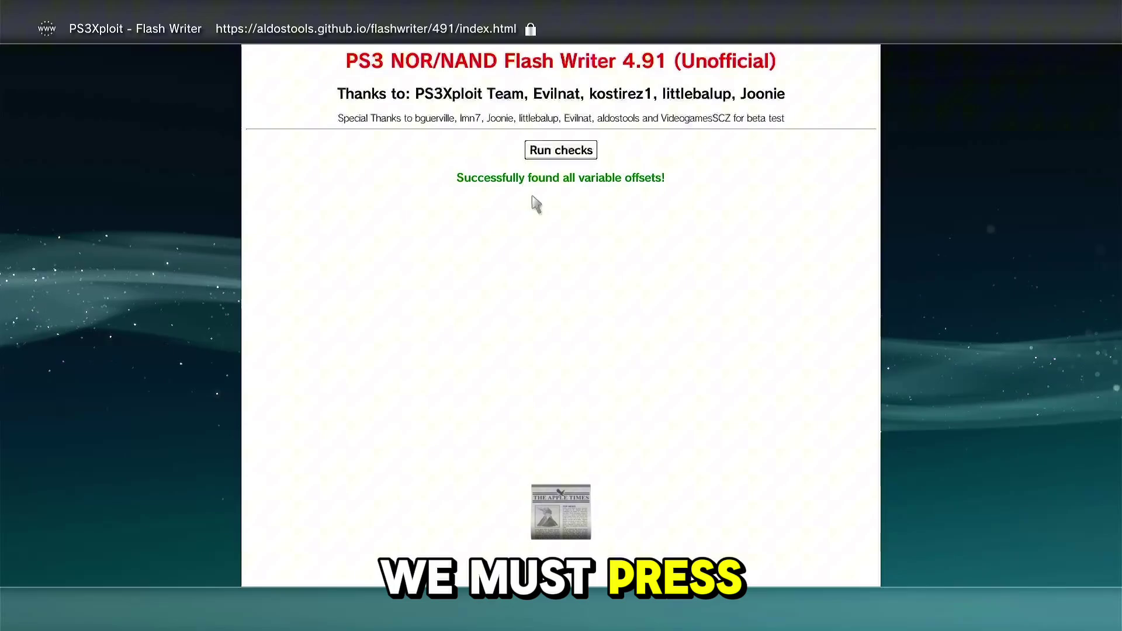
left_click(555, 153)
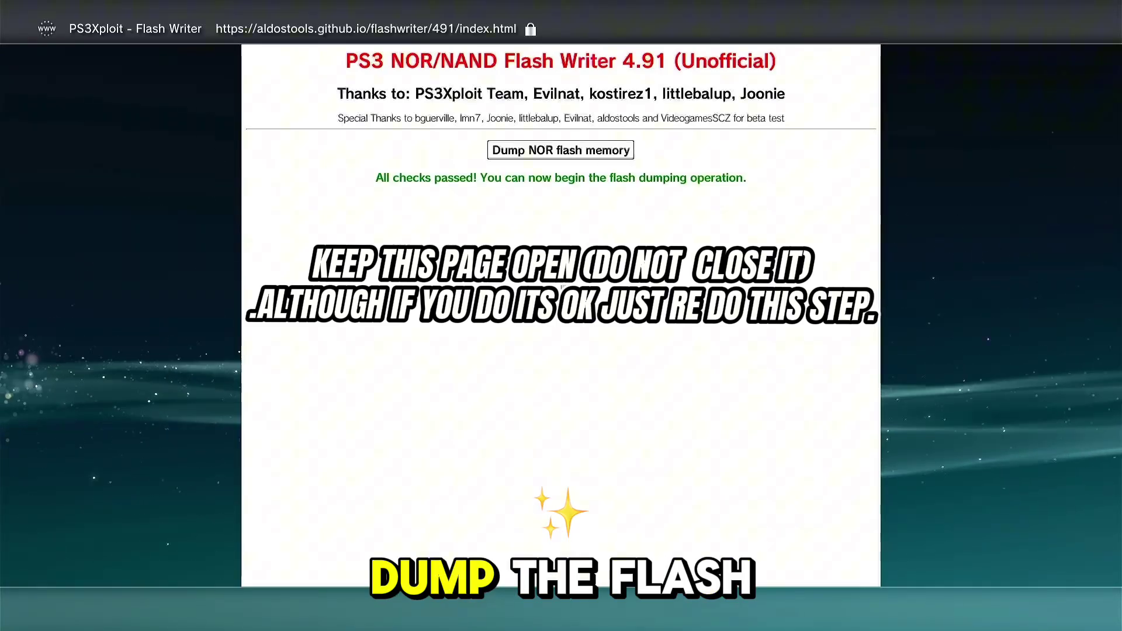
left_click(561, 152)
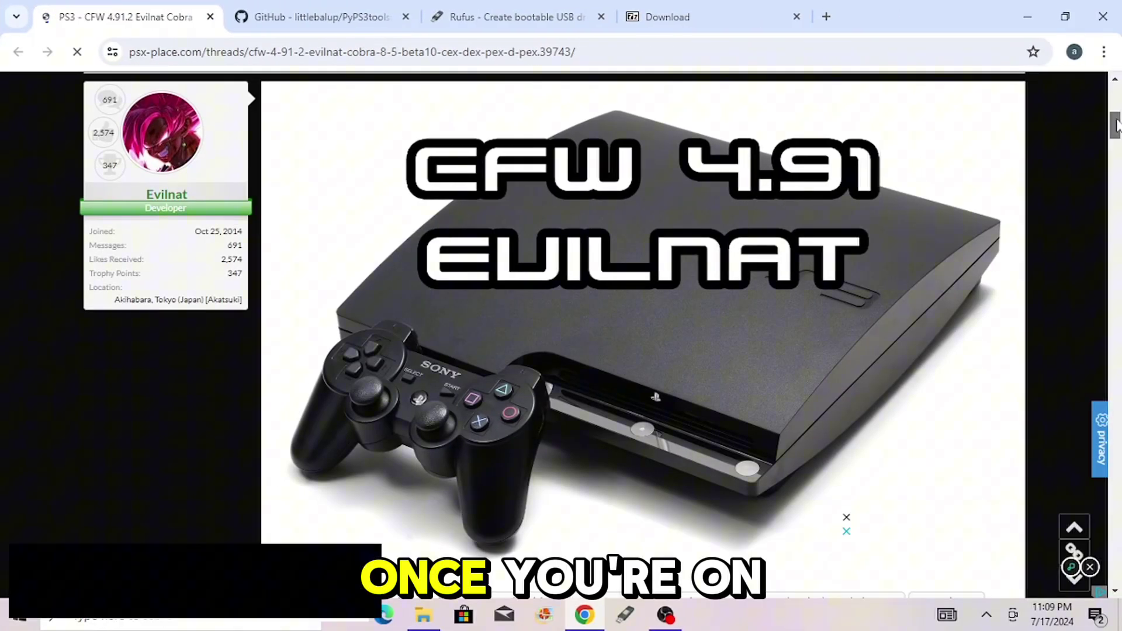
Step: In Chrome on the computer, follow the MEGA link for 4.91.2 CFW betas and open CFW 4.91.2 Evilnat Cobra 8.5 [PEX] [BETA 9].rar
left_click_drag(1116, 120, 1116, 234)
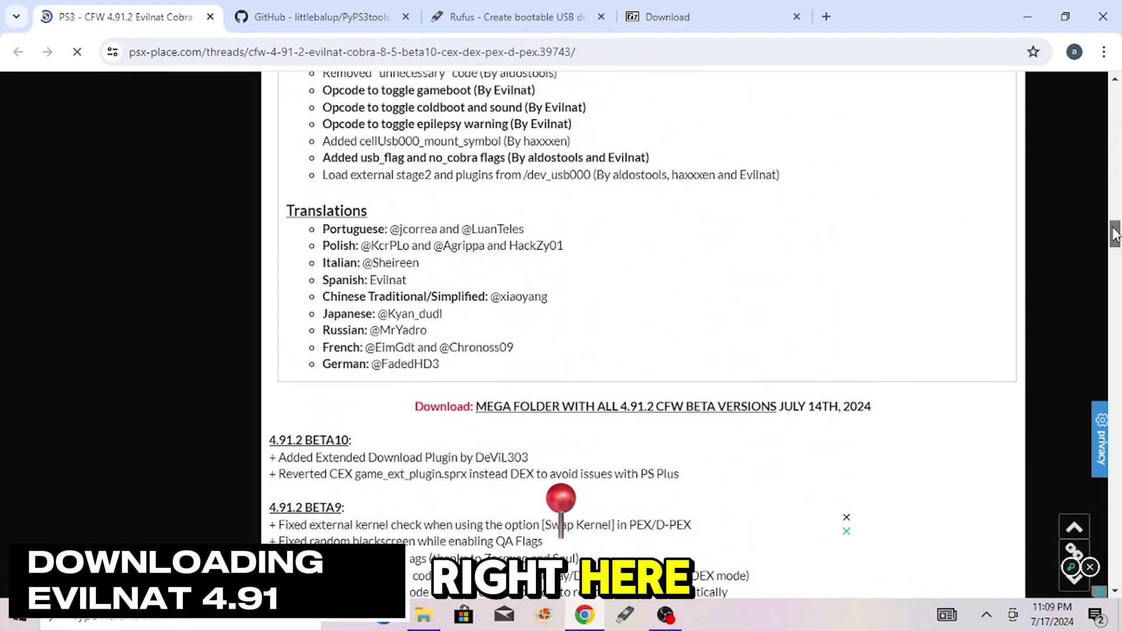
left_click(696, 407)
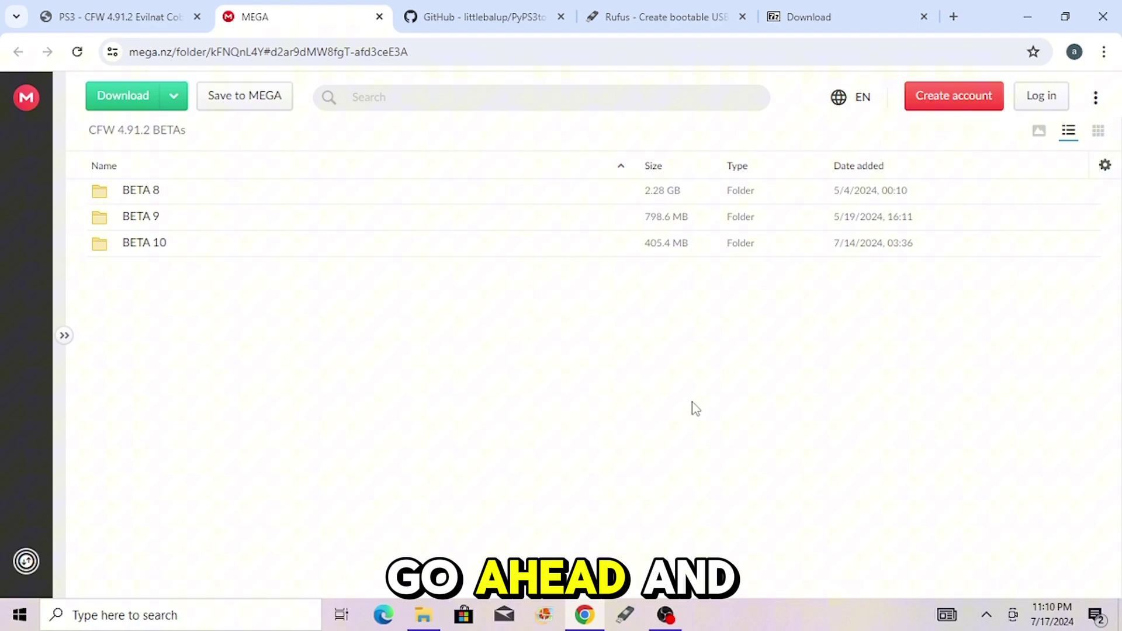
double_click(638, 214)
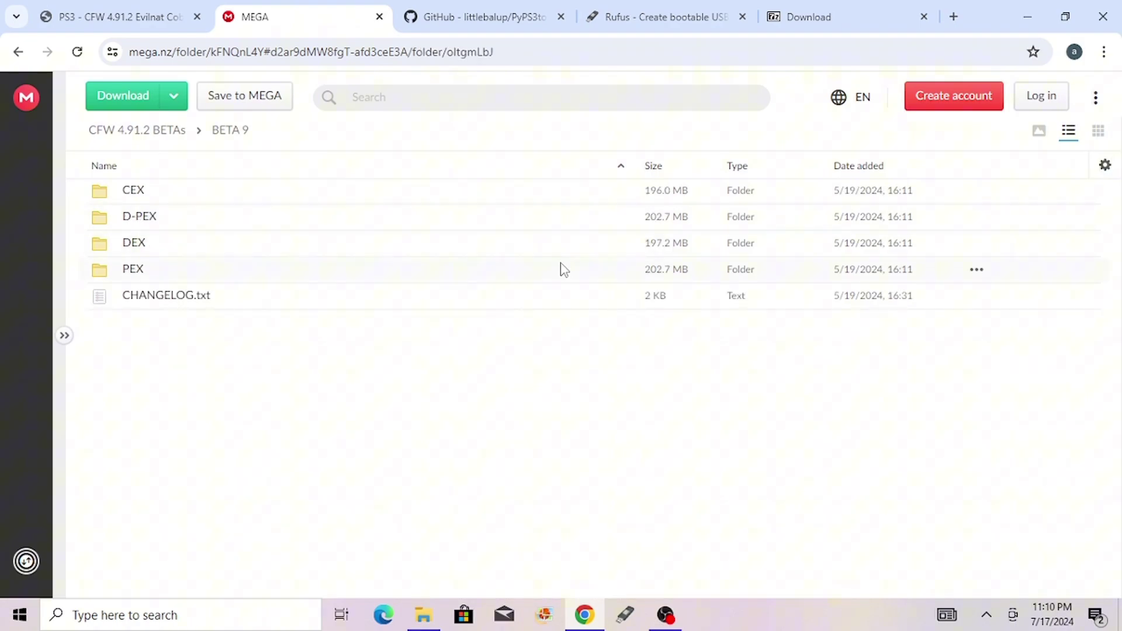
double_click(563, 269)
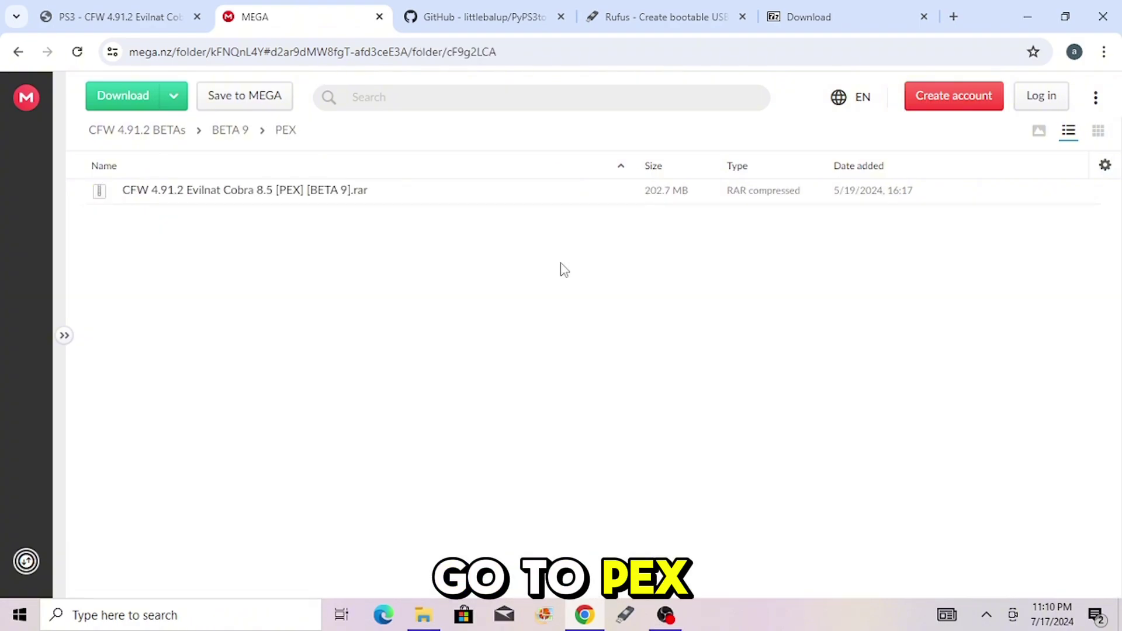
double_click(524, 199)
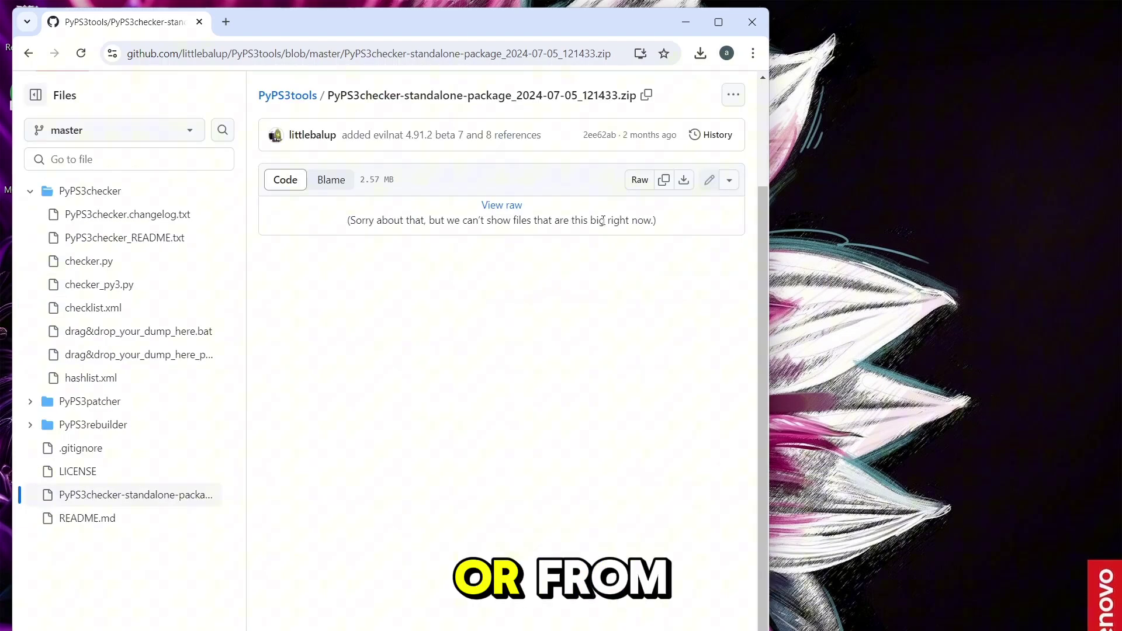
Step: Download PyPS3checker-standalone-package_2024-07-05_121433.zip from the PyPS3tools repository on GitHub
left_click(733, 94)
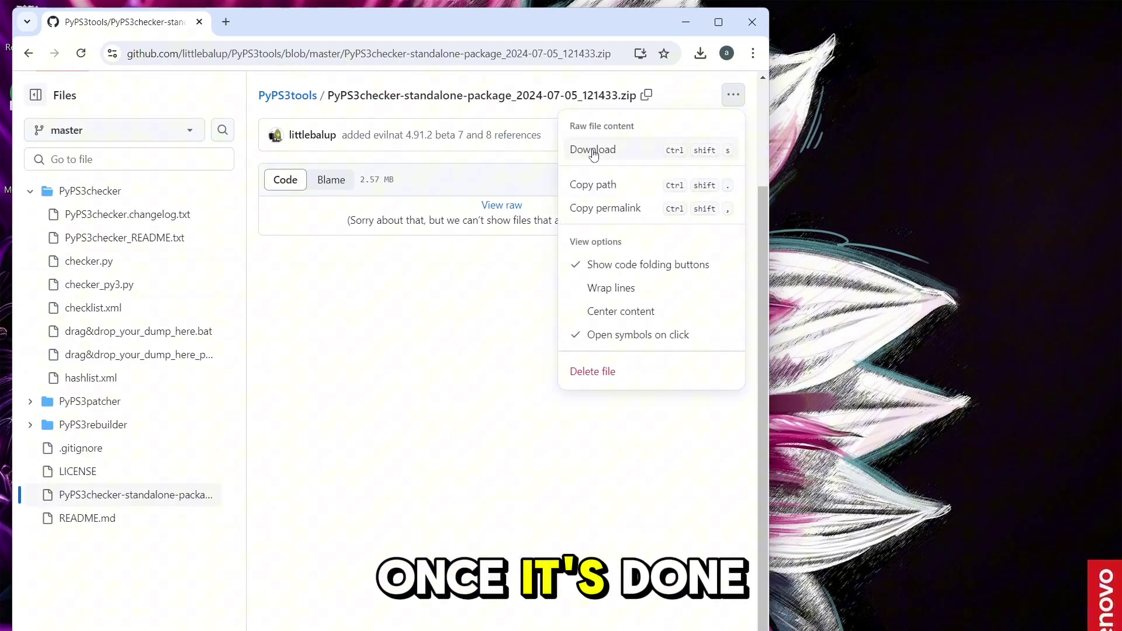
left_click(501, 204)
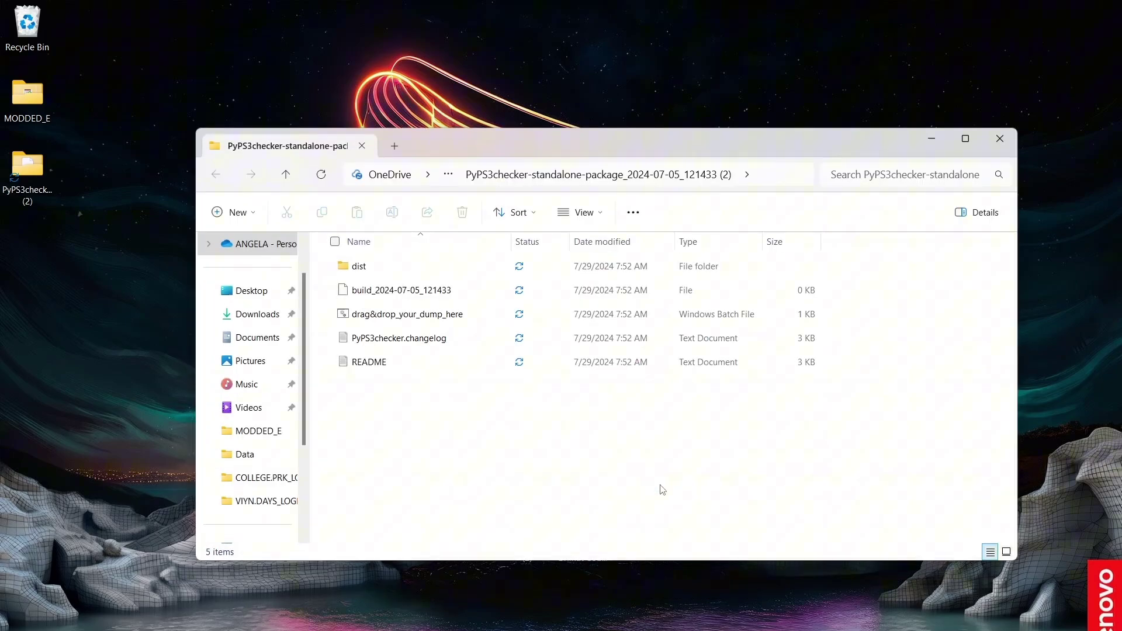
Step: Check the PS3 flash dump file with PyPS3checker's drag&drop_your_dump_here batch file, and close the checker and folder windows
left_click_drag(551, 146, 557, 53)
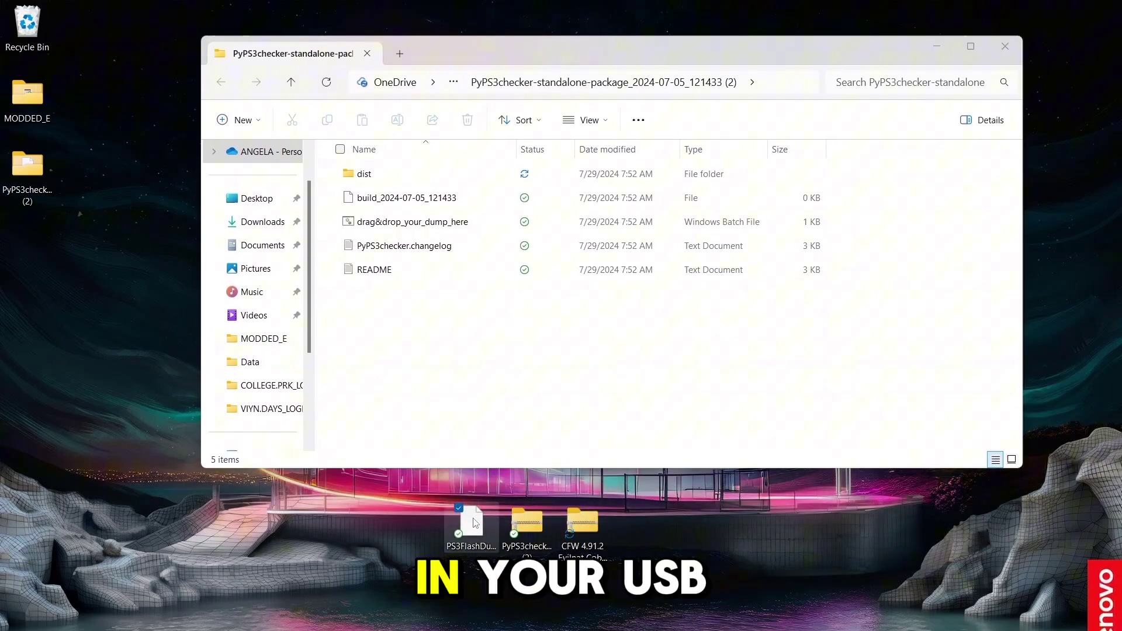
left_click_drag(475, 522, 442, 220)
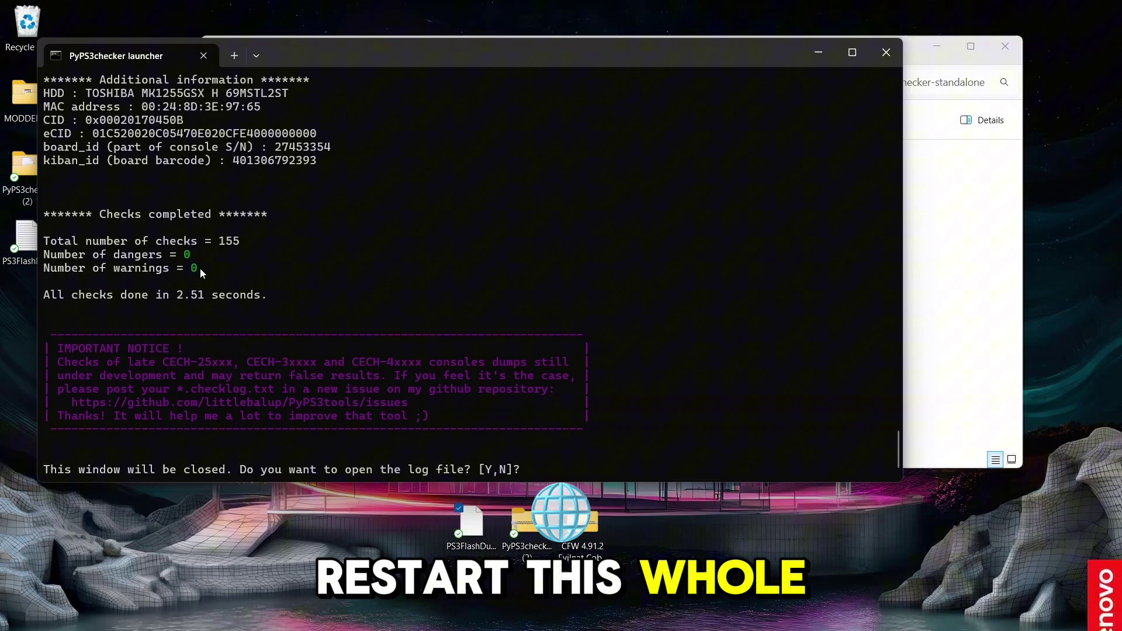
left_click(885, 52)
key("alt+F4")
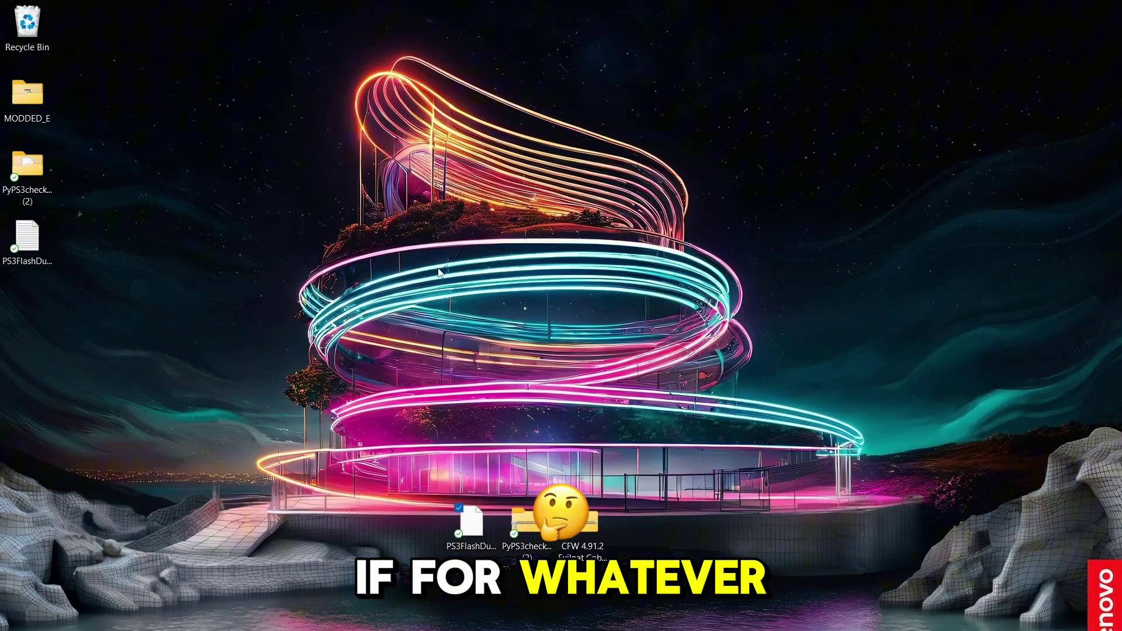
Step: Create a new folder on the desktop named PS3FLASHDUMP_SAVE
right_click(440, 338)
mouse_move(491, 461)
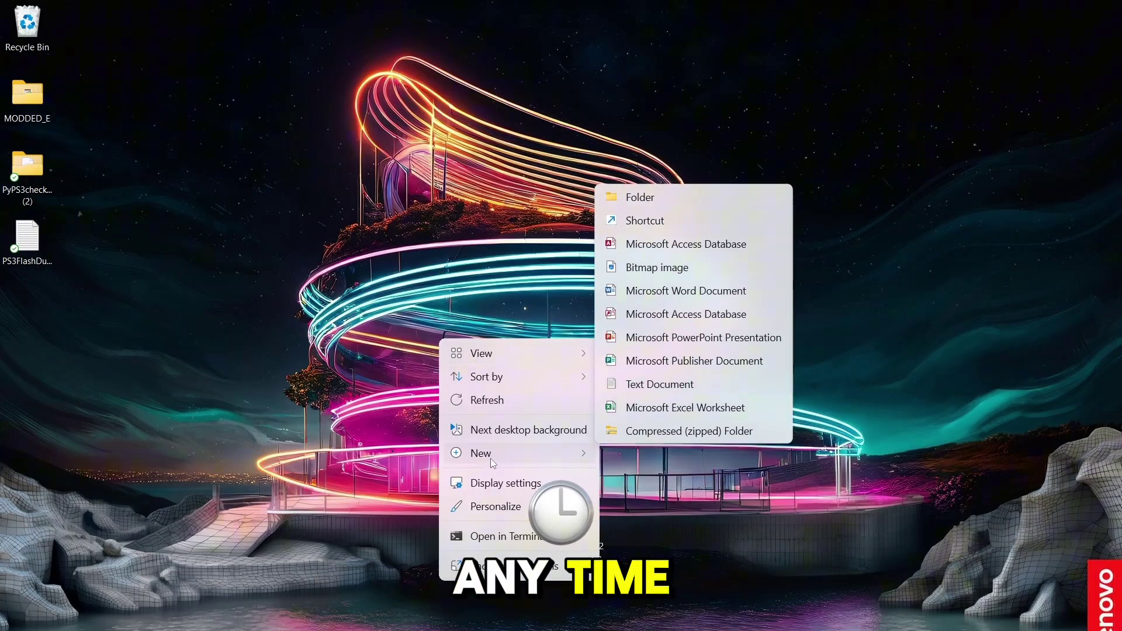
left_click(708, 200)
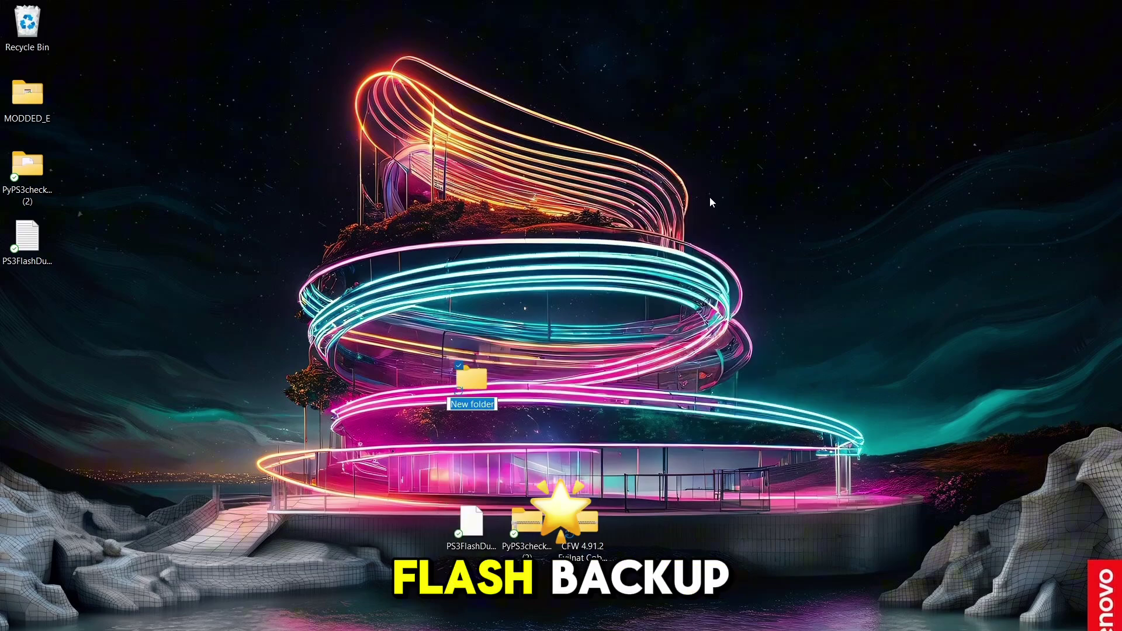
type("PS3FLASHDUMP_SAVE")
key("Return")
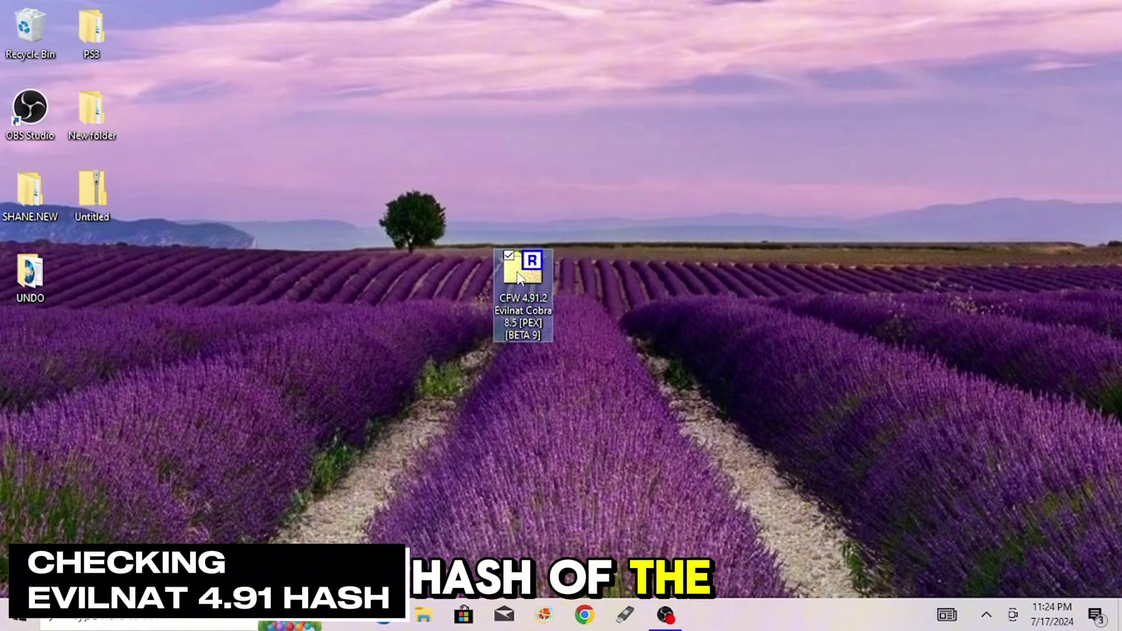
Step: Extract the CFW 4.91.2 Evilnat Cobra 8.5 [PEX] [BETA 9] archive to its own folder with 7-Zip and place it beside the archive
right_click(518, 262)
mouse_move(488, 292)
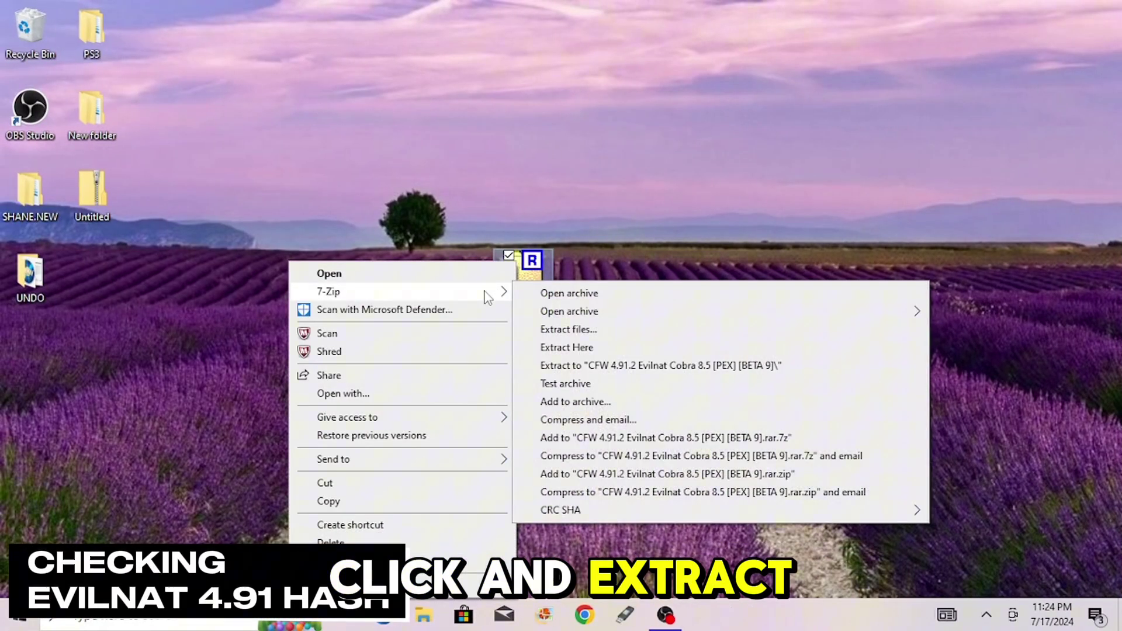
left_click(560, 362)
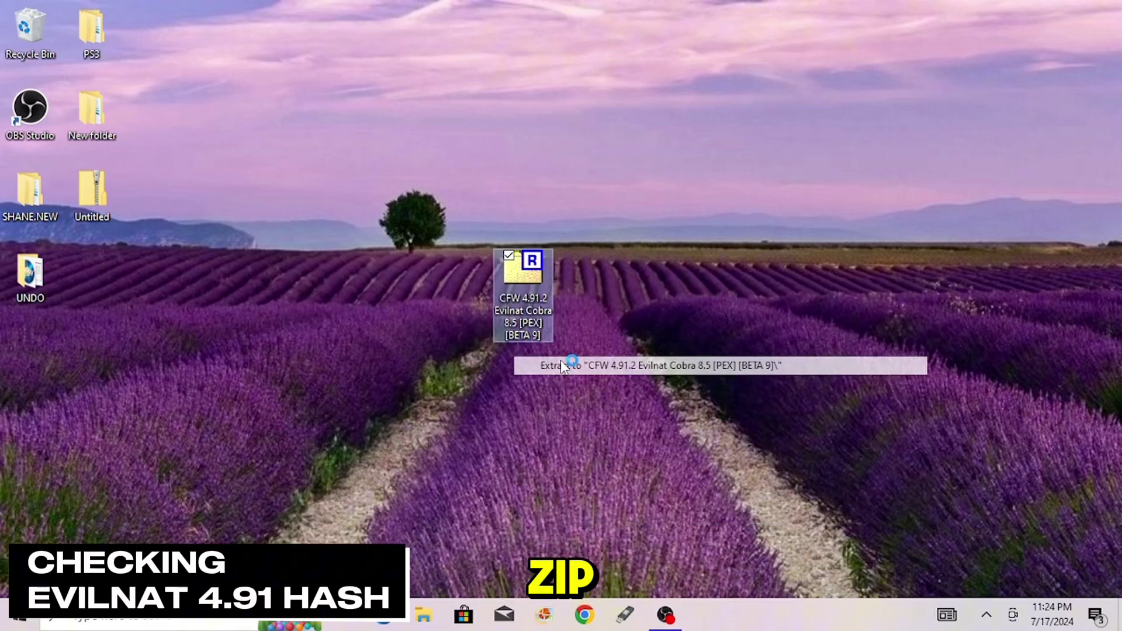
left_click_drag(26, 357, 467, 286)
Step: Copy PS3UPDAT.PUP from the PS3 > UPDATE folder inside the extracted CFW 4.91.2 Evilnat folder
double_click(467, 286)
double_click(346, 183)
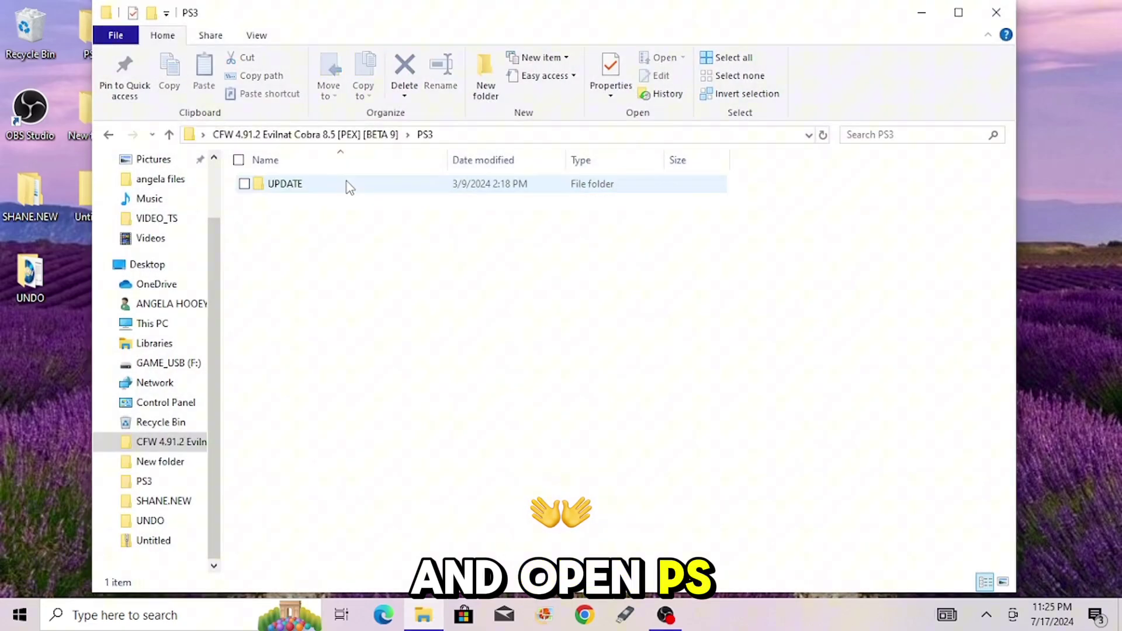
double_click(346, 186)
left_click(406, 191)
right_click(407, 190)
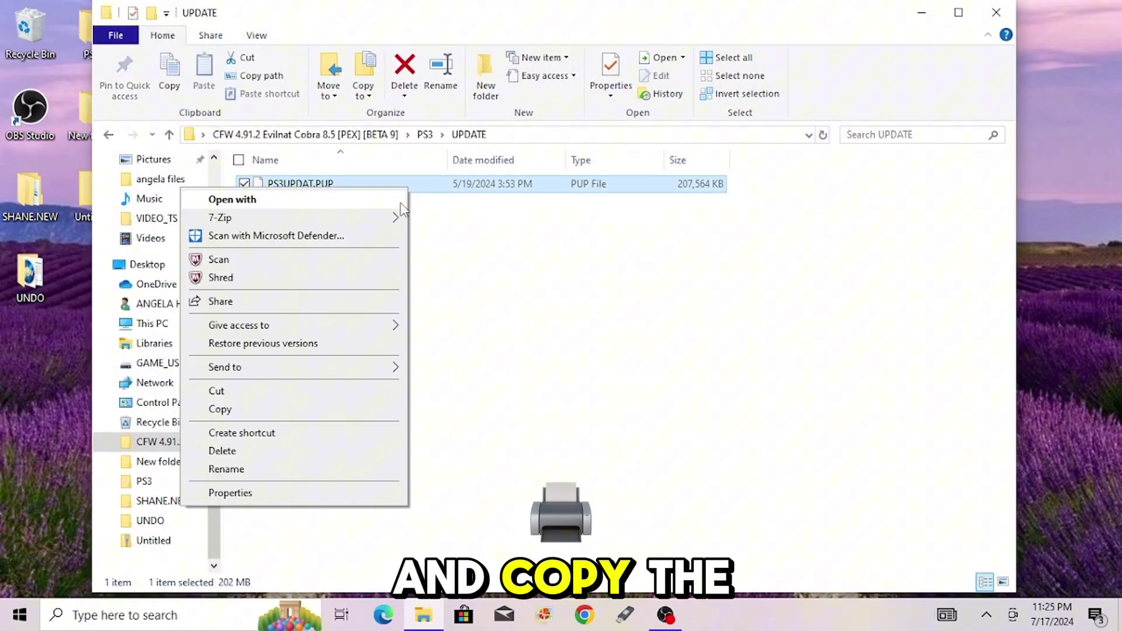
left_click(283, 408)
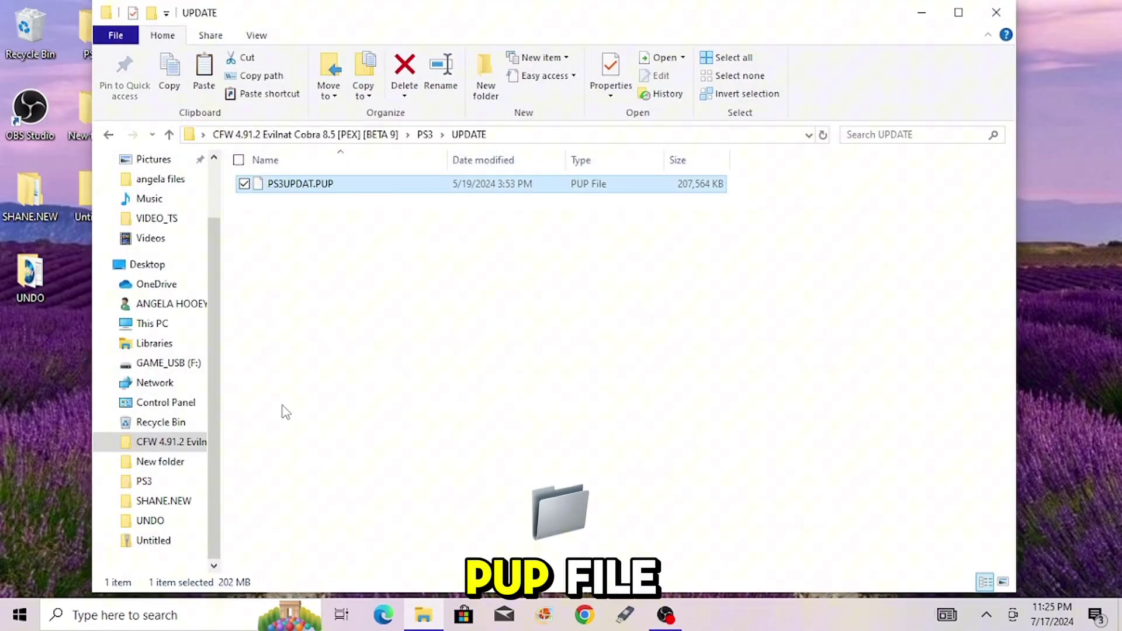
Step: Delete the old PS3UPDAT.PUP from the PS3 > UPDATE folder on GAME_USB (F:)
left_click(168, 364)
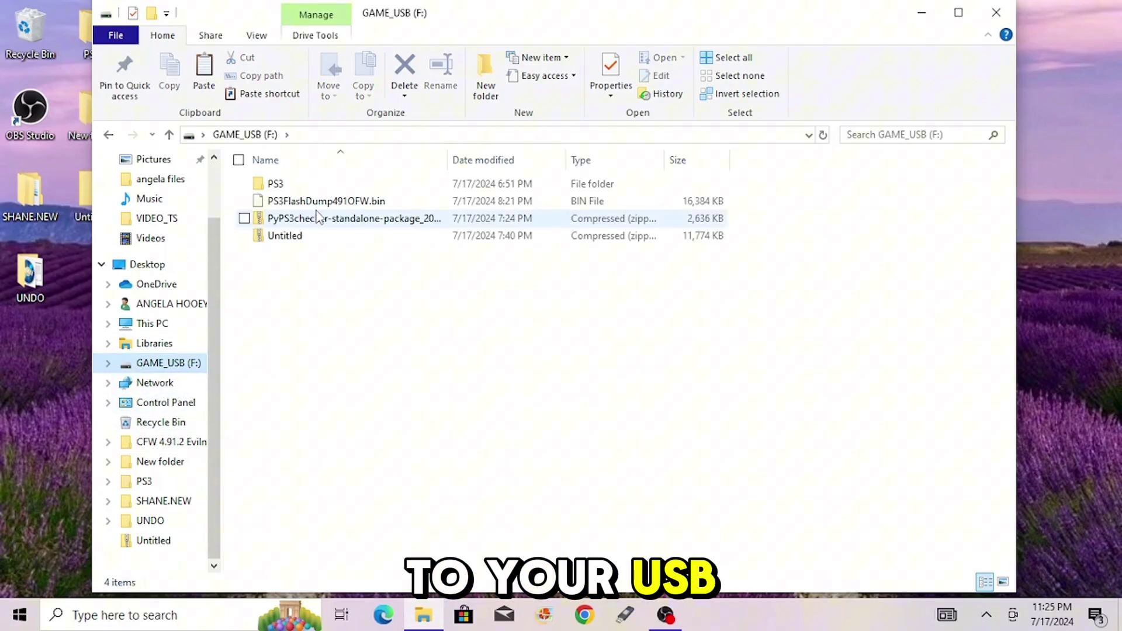
double_click(342, 192)
double_click(339, 188)
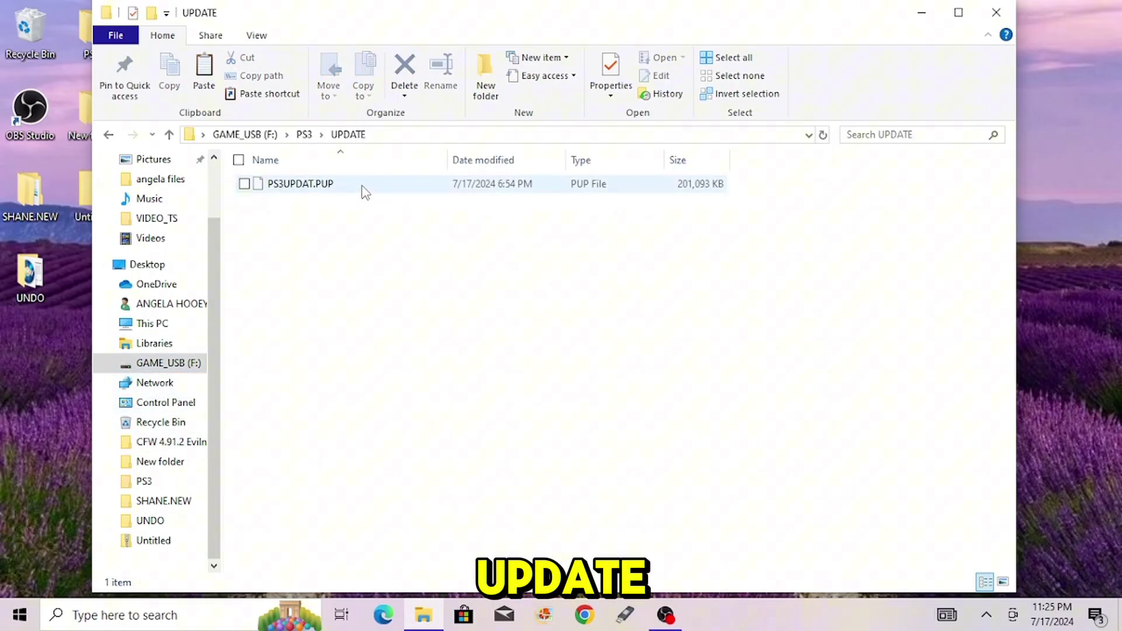
left_click(362, 190)
right_click(362, 190)
left_click(170, 403)
left_click(623, 370)
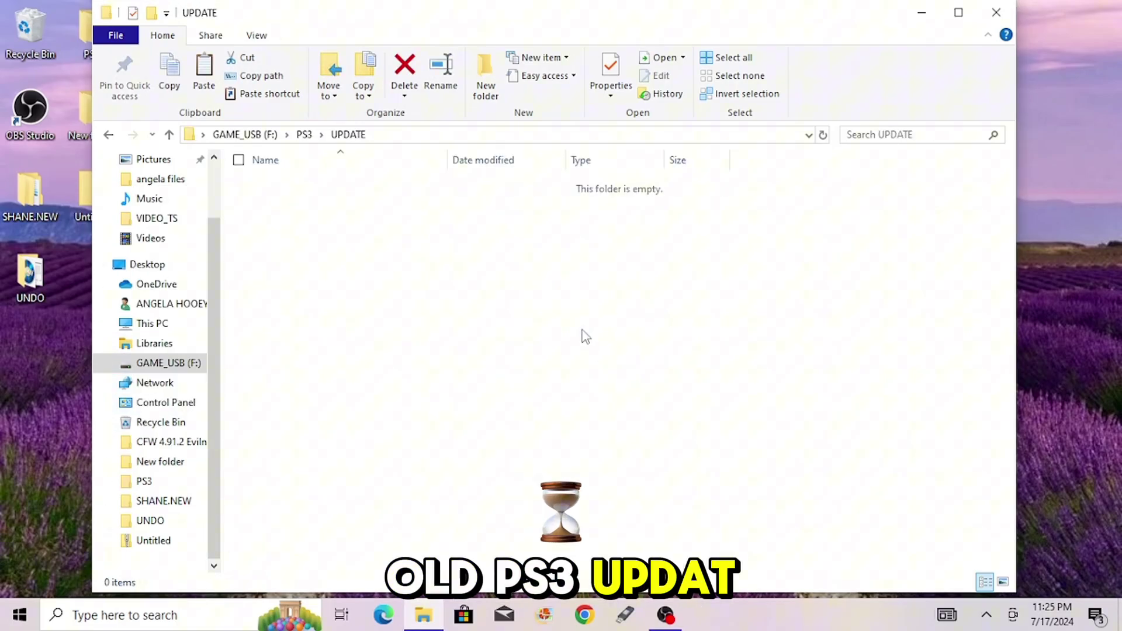
Step: Paste the Evilnat PS3UPDAT.PUP into the USB drive's empty UPDATE folder and close the window
right_click(437, 210)
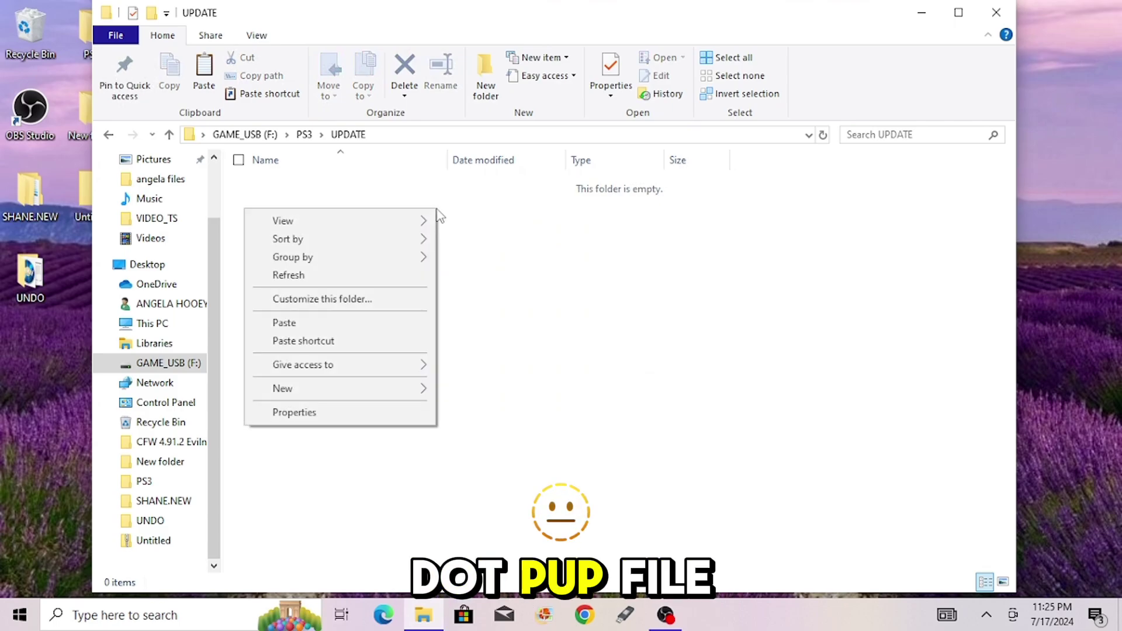
left_click(336, 325)
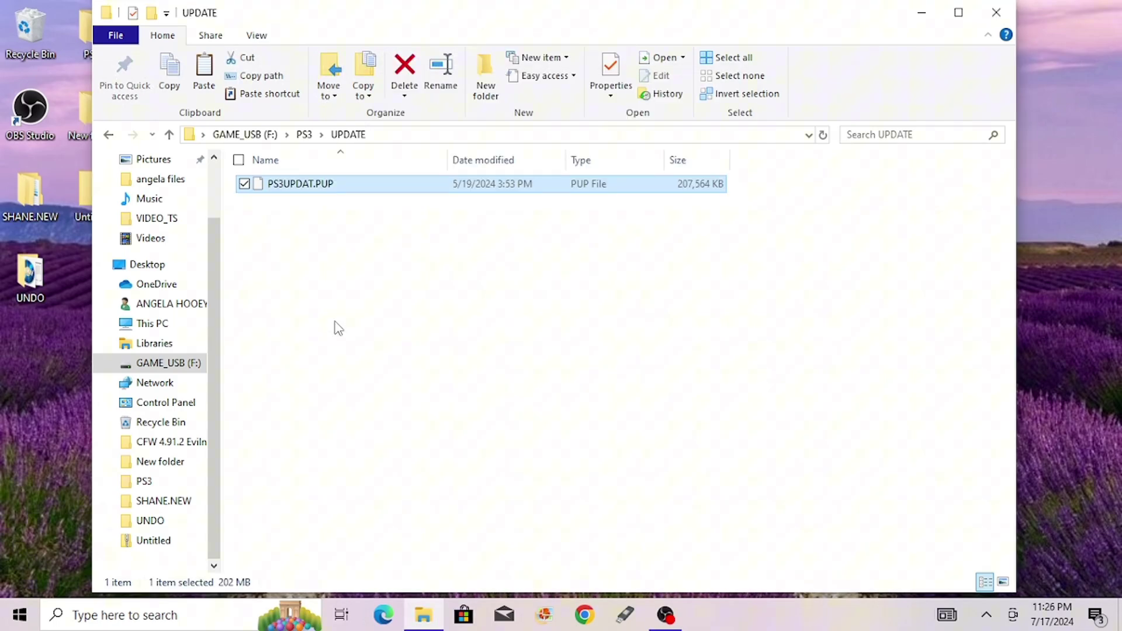
left_click(996, 13)
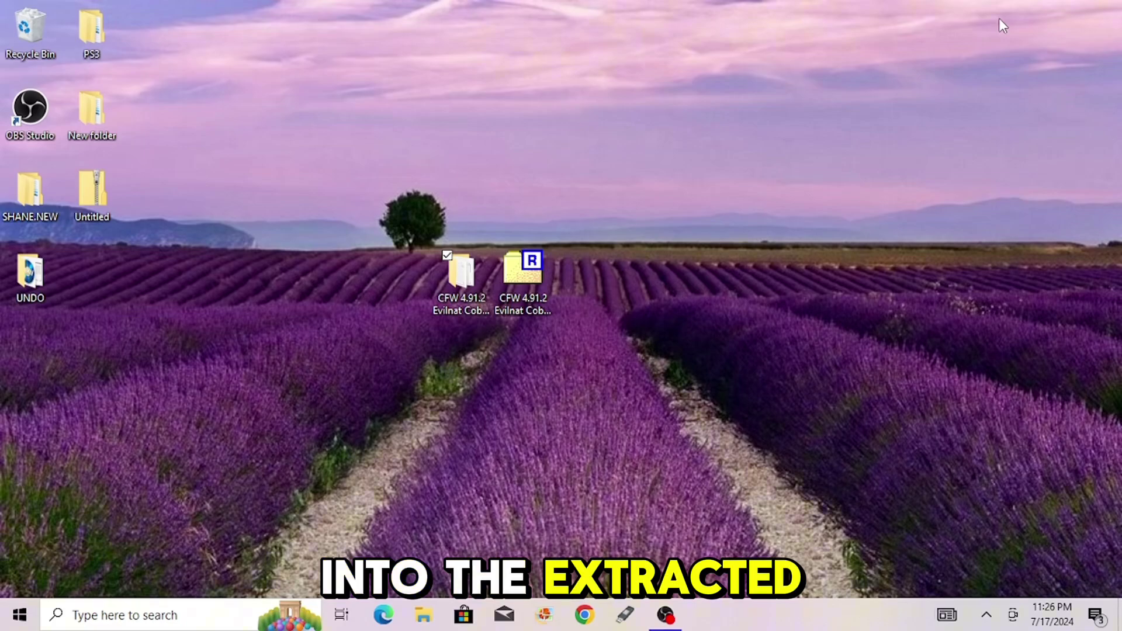
Step: Open the md5 text file from the extracted Evilnat folder and switch to the MD5 File Checksum page in Chrome
double_click(448, 283)
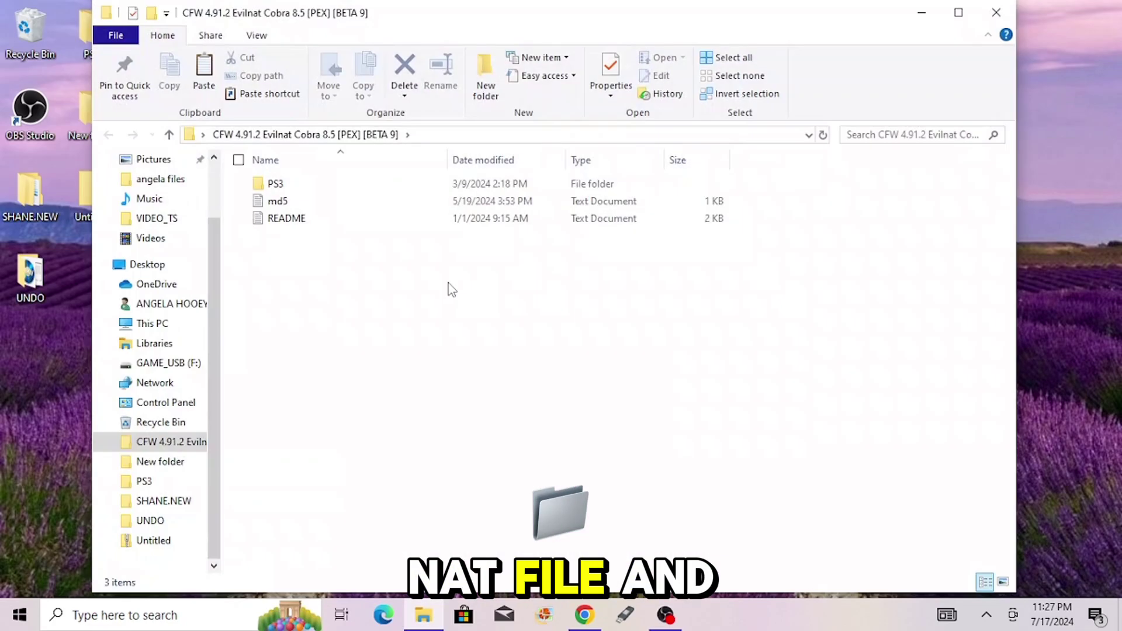
double_click(374, 201)
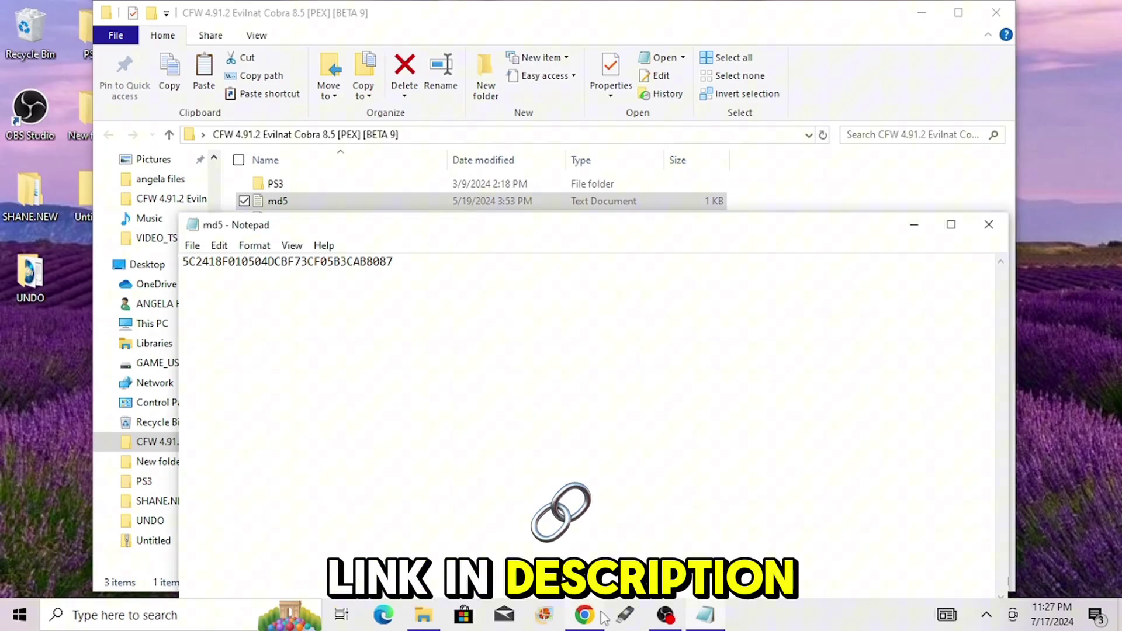
left_click(602, 615)
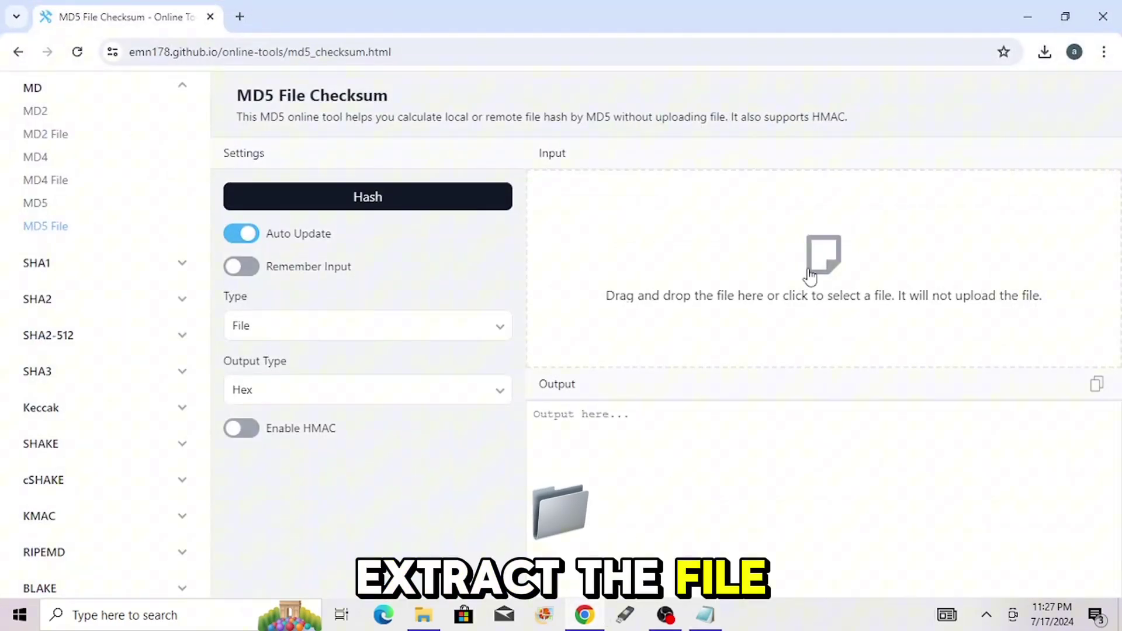
Step: Calculate the MD5 checksum of PS3UPDAT.PUP from GAME_USB (F:) > PS3 > UPDATE and compare it with the md5 text file
left_click(810, 274)
scroll(93, 237, "down", 2)
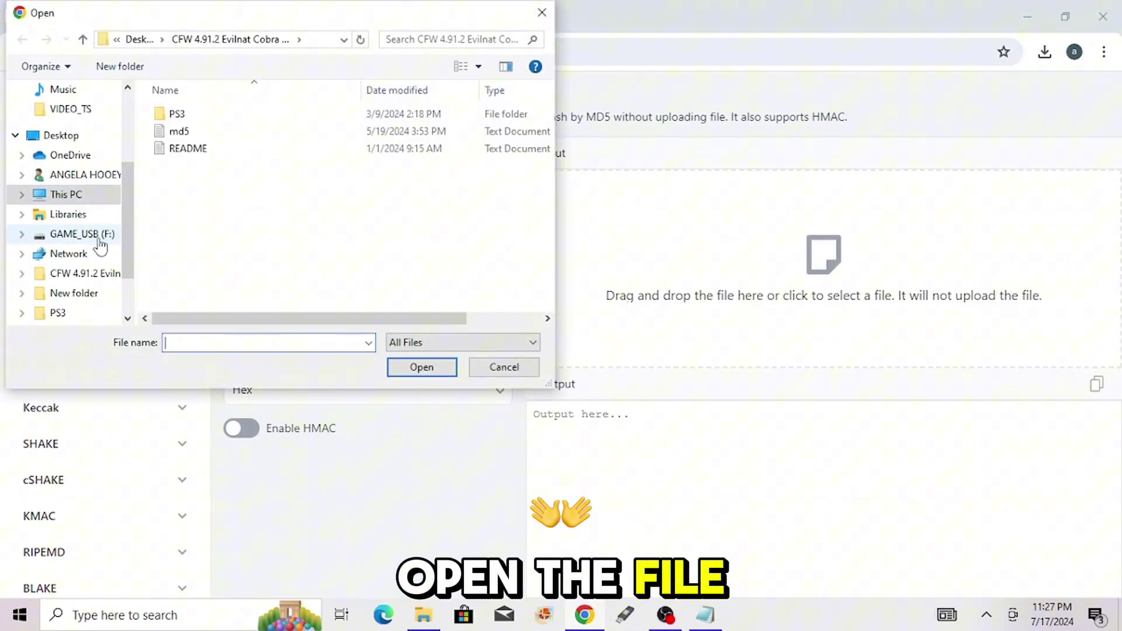
left_click(93, 236)
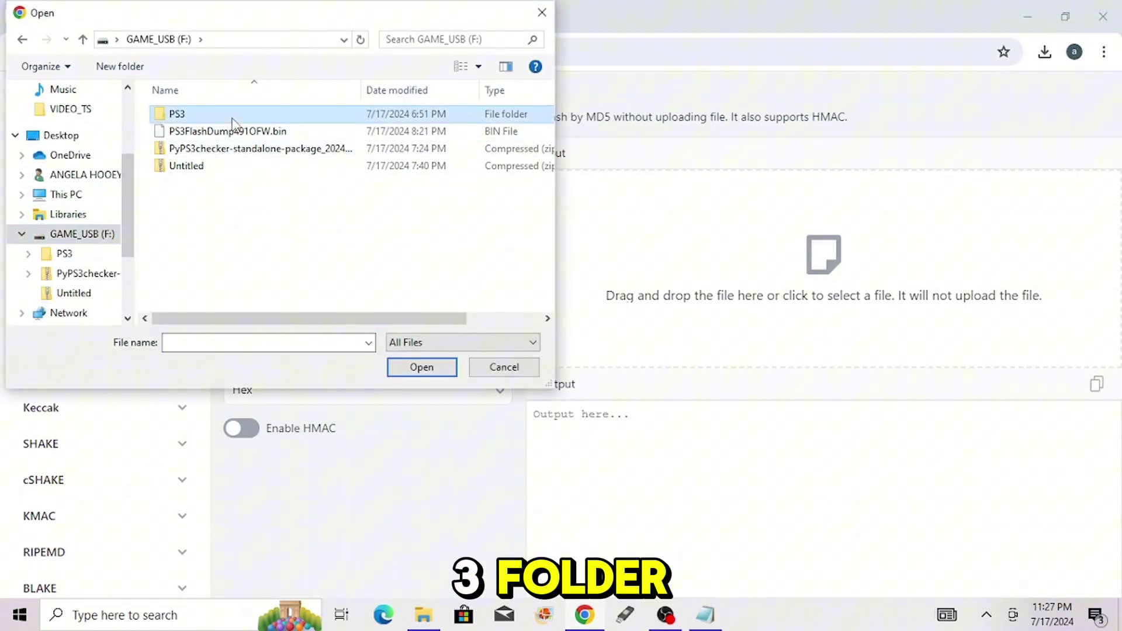
double_click(175, 114)
double_click(232, 115)
left_click(233, 117)
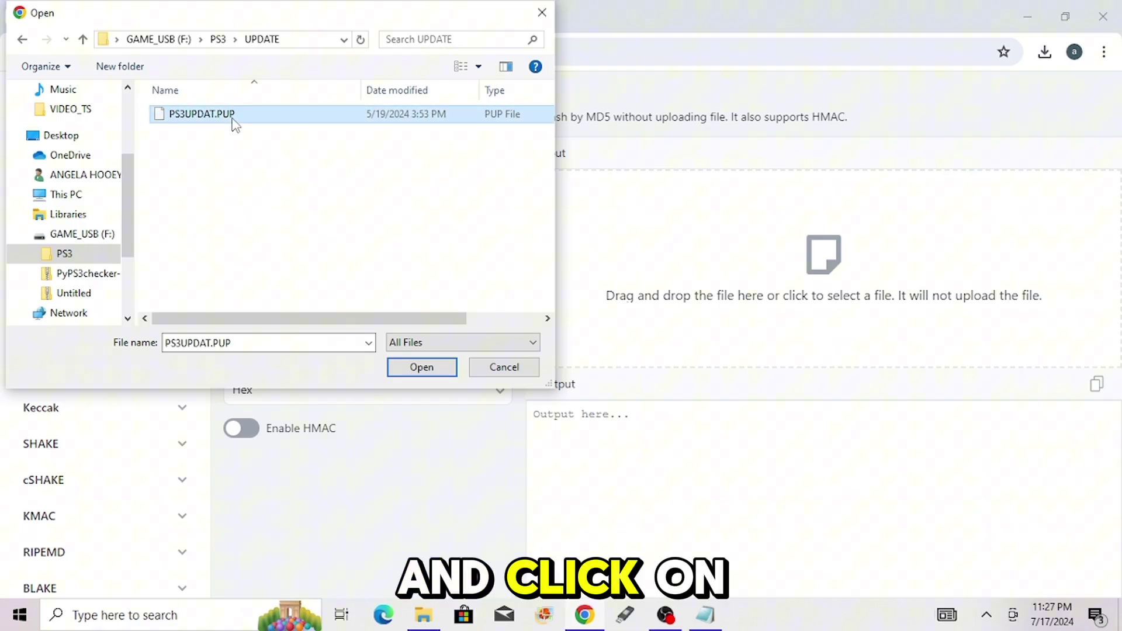
left_click(420, 367)
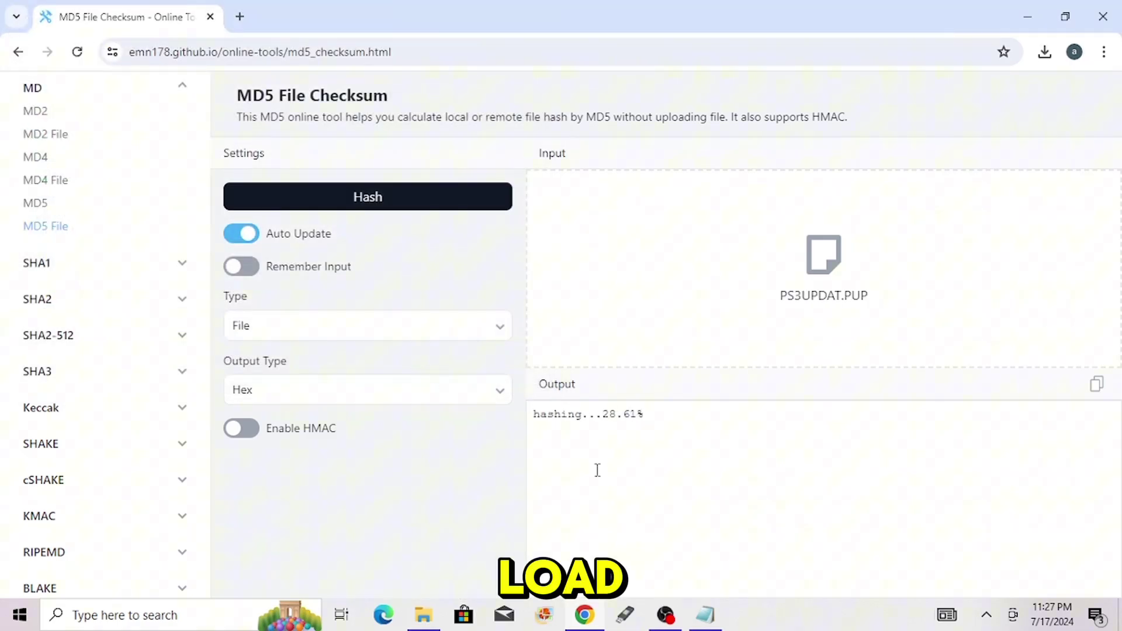
left_click(707, 615)
left_click_drag(599, 229, 930, 472)
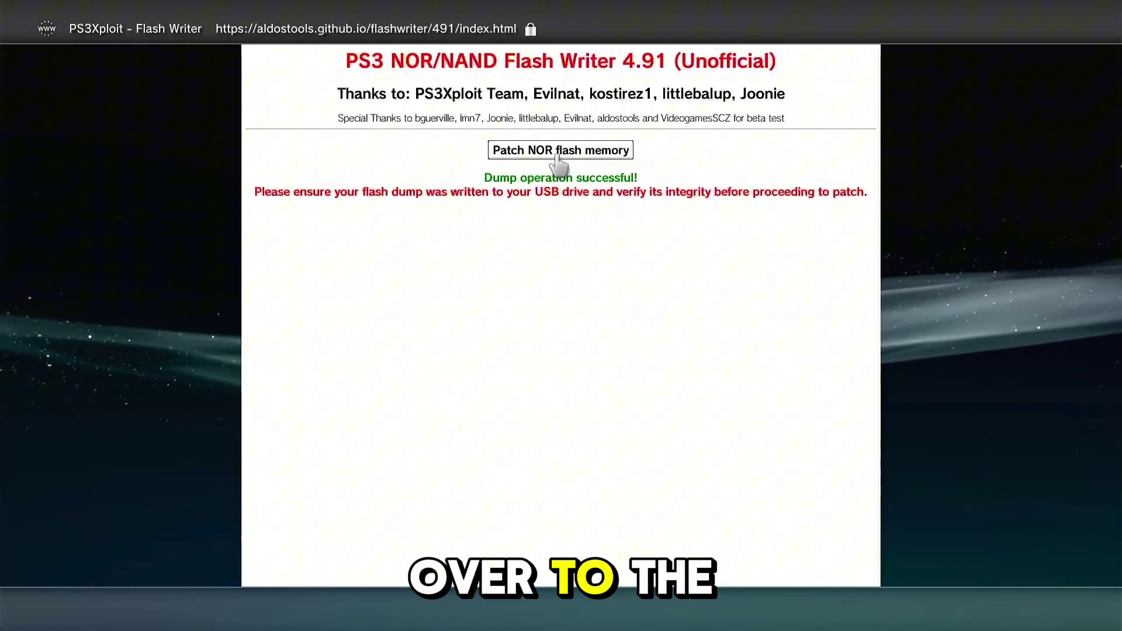
Step: On the PS3, patch the NOR flash memory with the Flash Writer and turn off the system
left_click(558, 153)
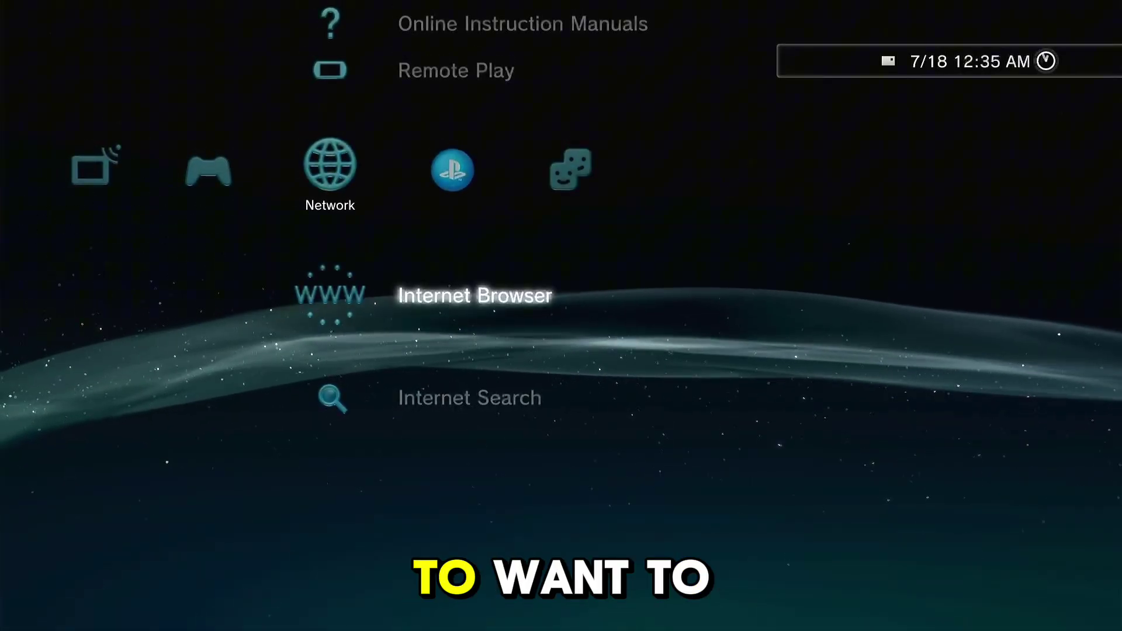
key("super")
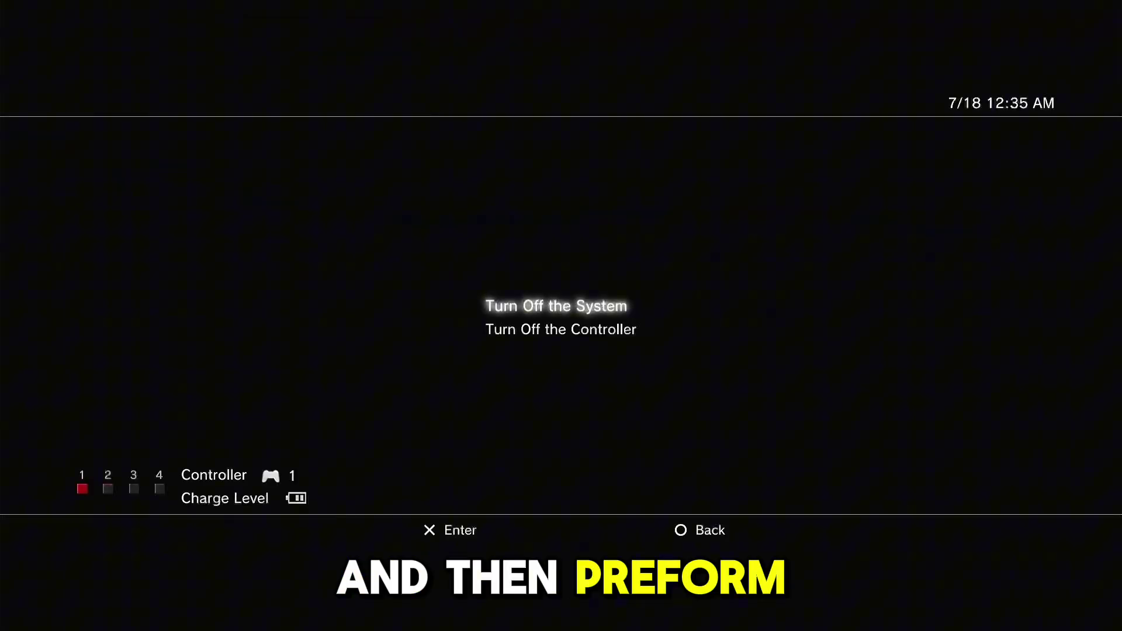
key("Return")
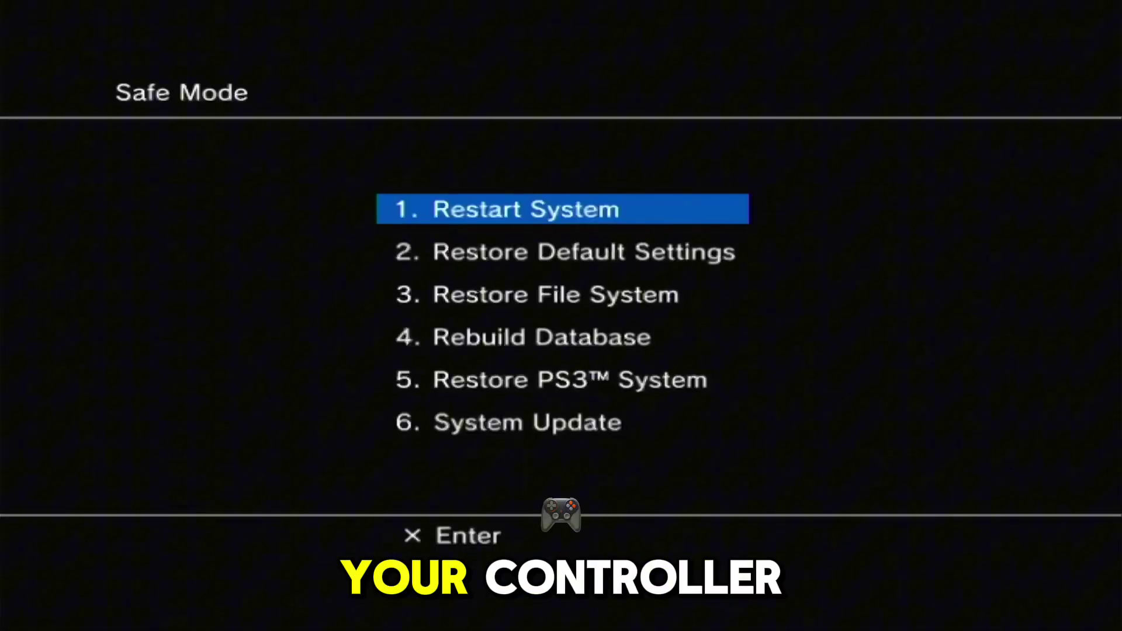
Step: Choose System Update in the PS3's Safe Mode
key("Down")
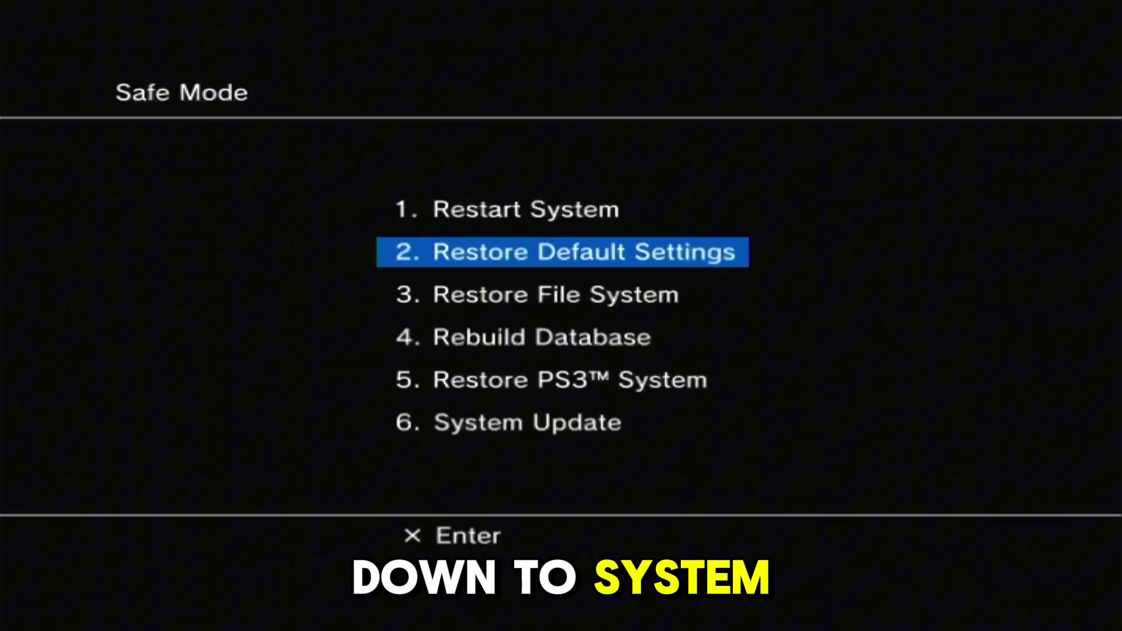
key("Down")
key("Down")
key("Down")
key("Down")
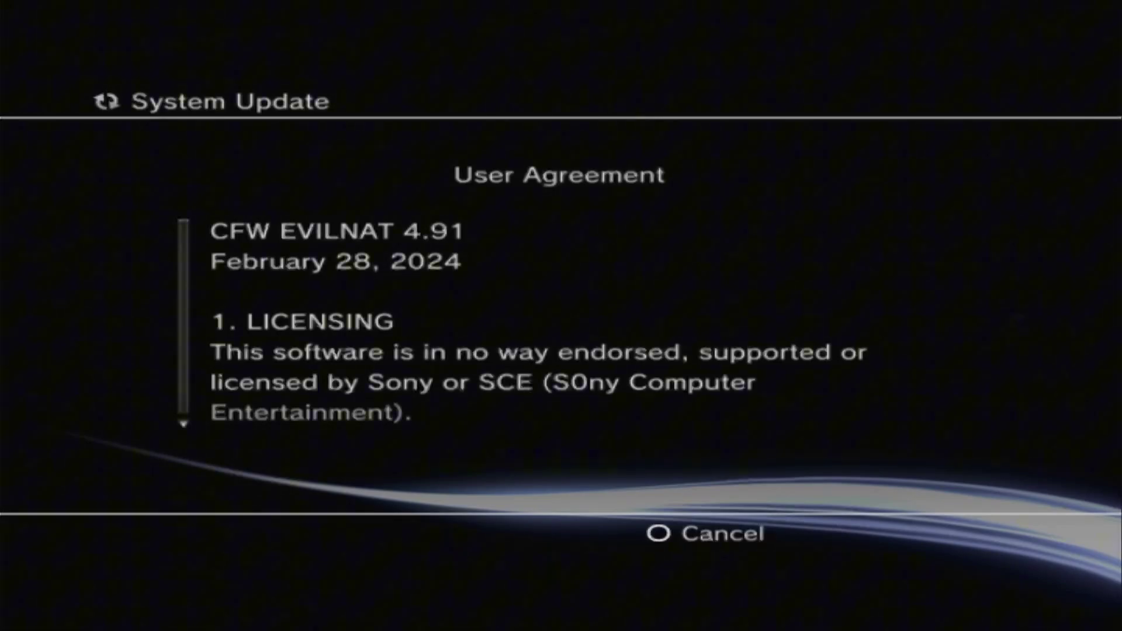
Step: Accept the CFW EVILNAT 4.91 user agreement and start the system update
key("Right")
key("Down")
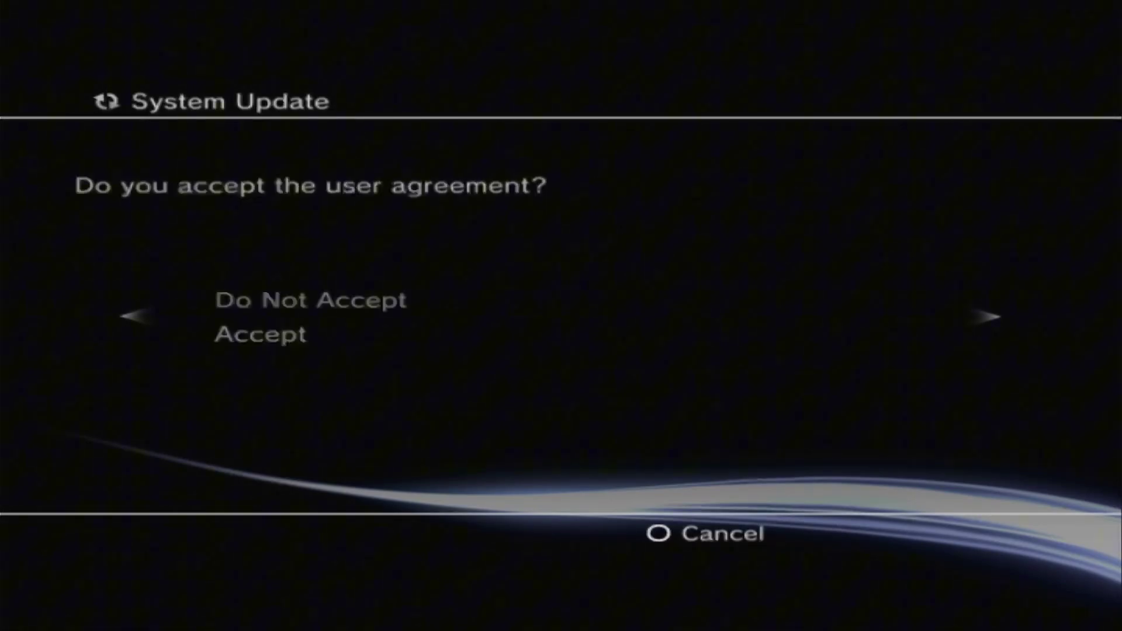
key("Return")
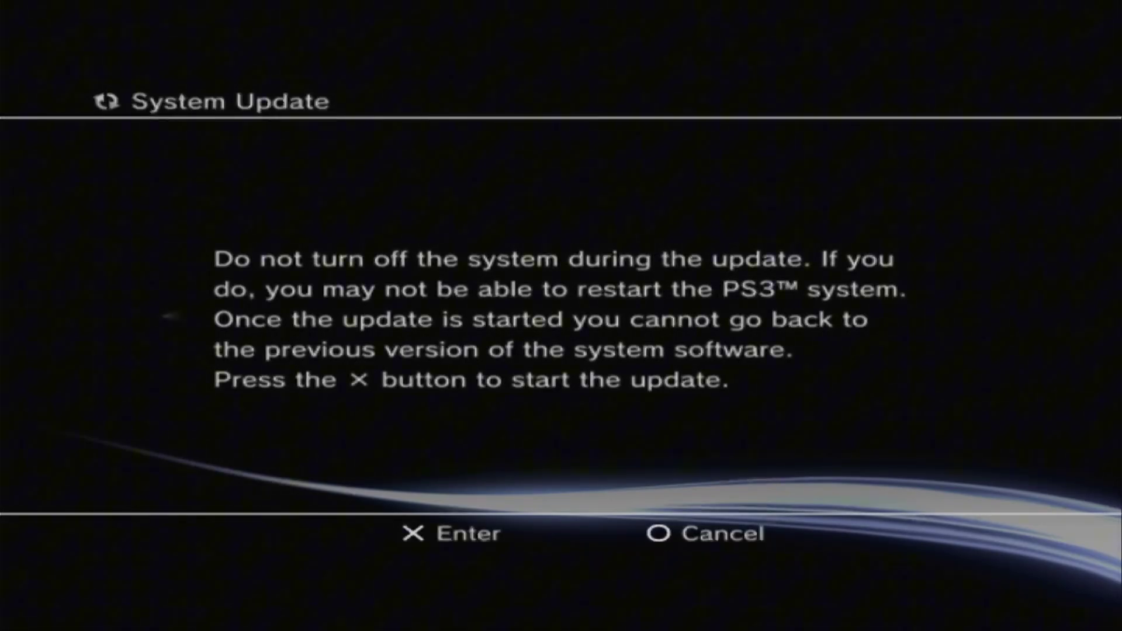
key("Return")
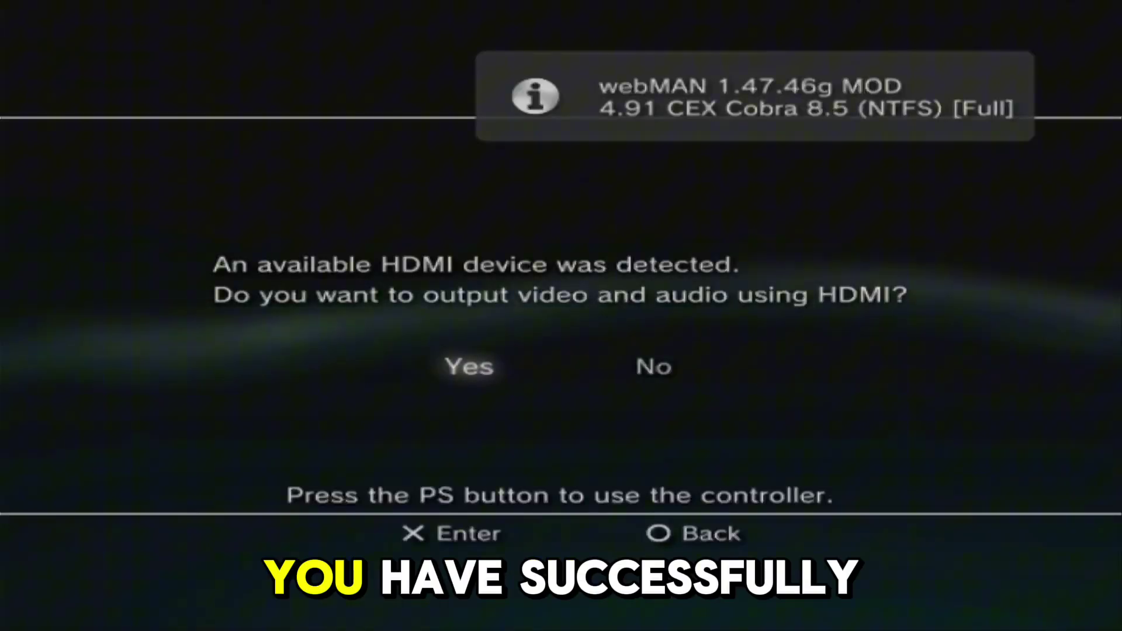
Step: Choose to output video and audio using HDMI
key("Return")
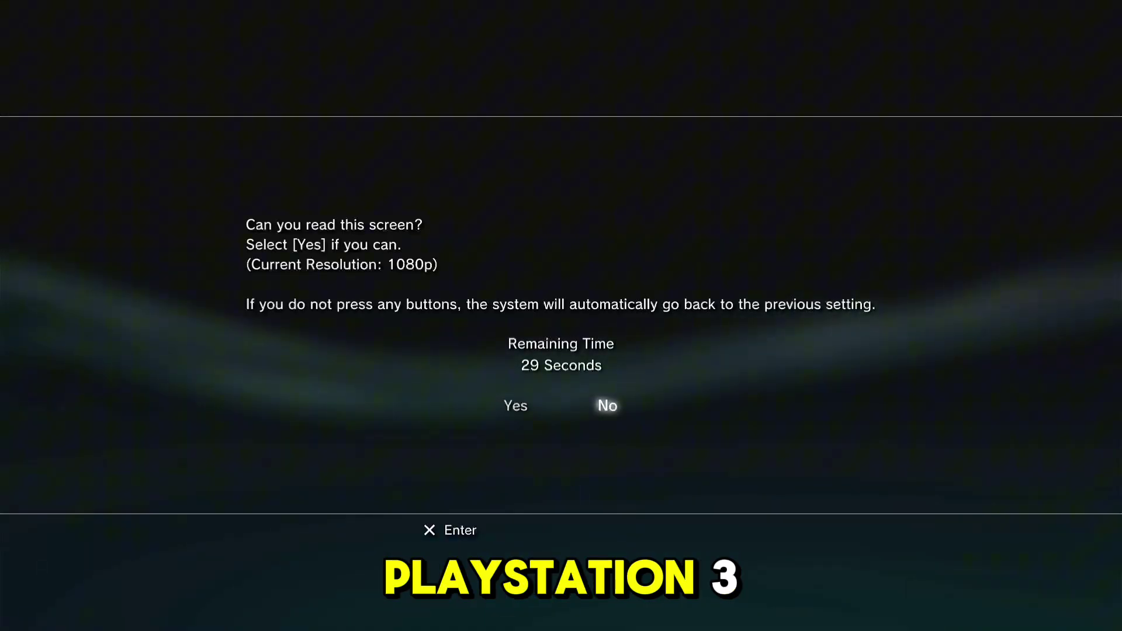